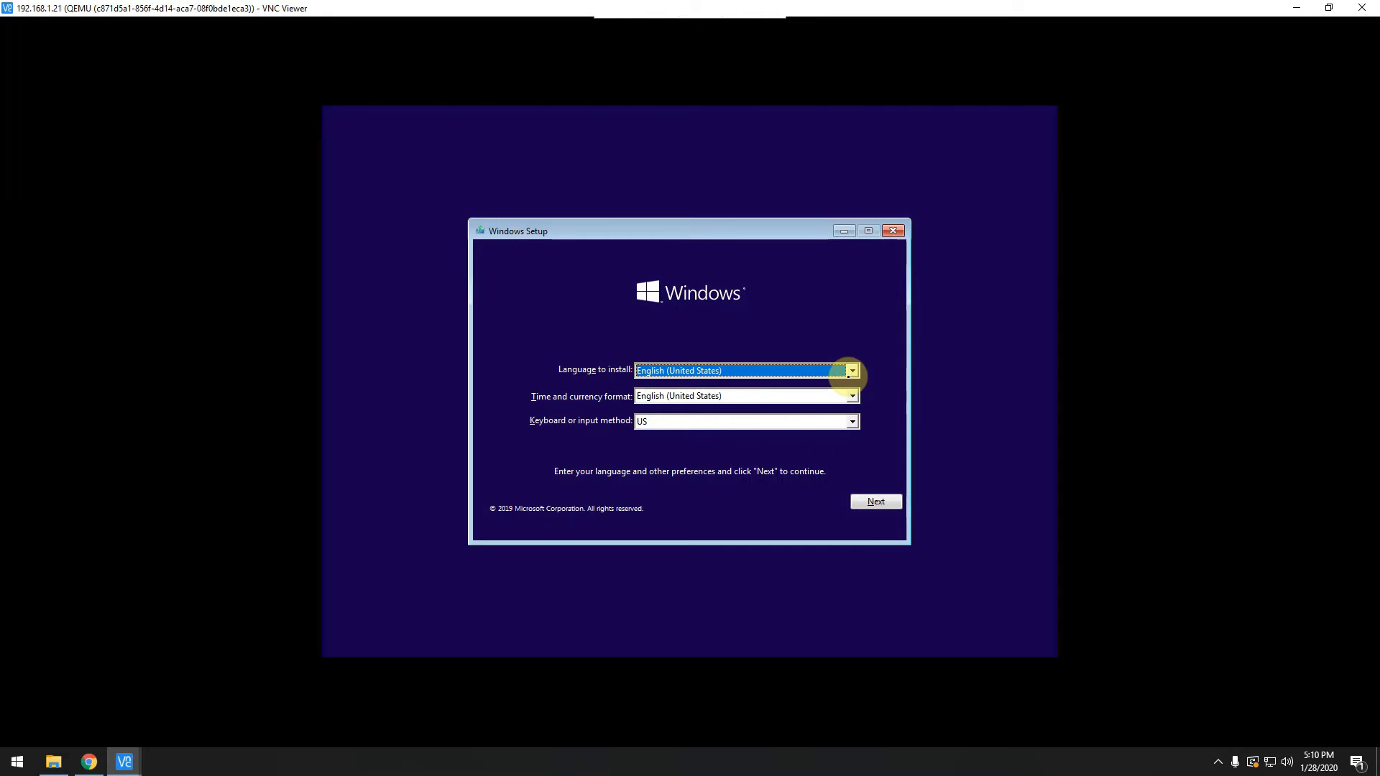
Keep English (United States) as the time and currency format and accept the language defaults.
click(654, 397)
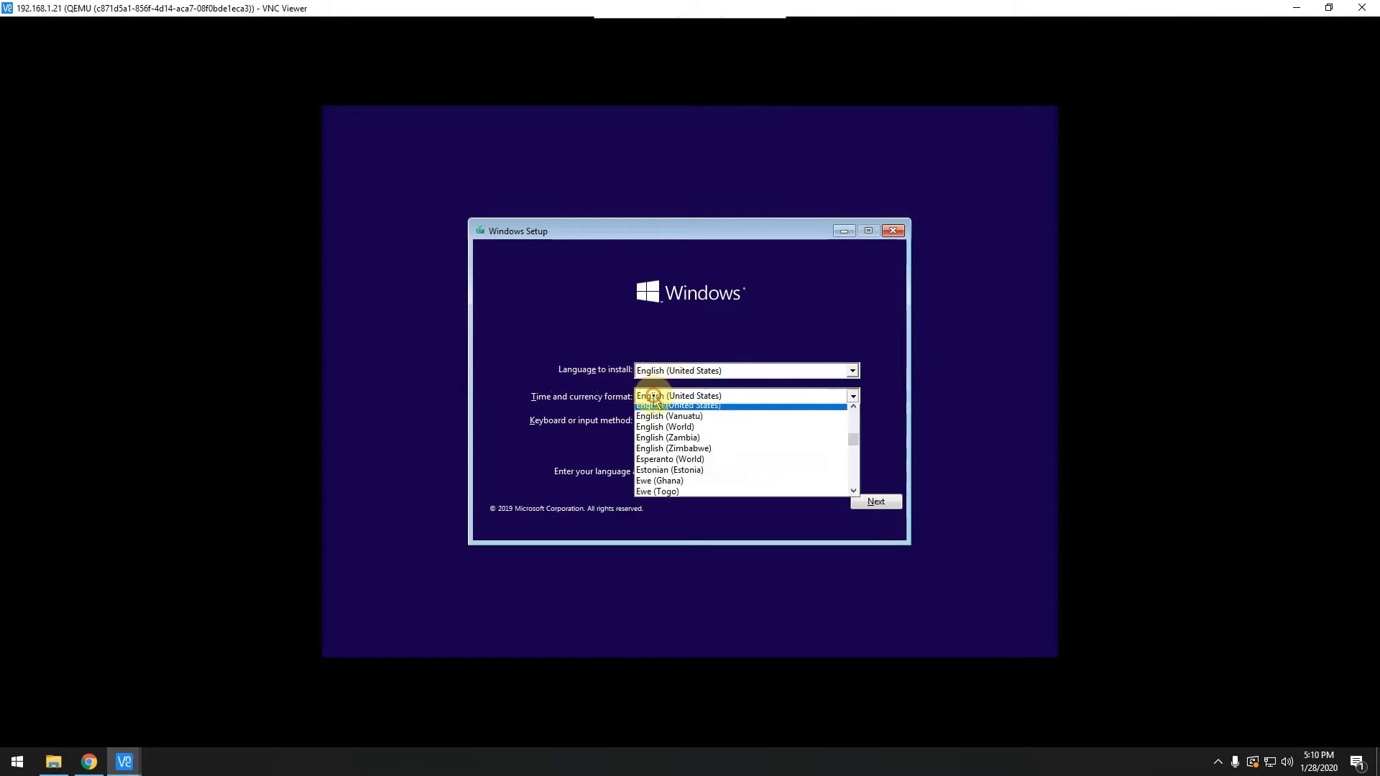
click(654, 397)
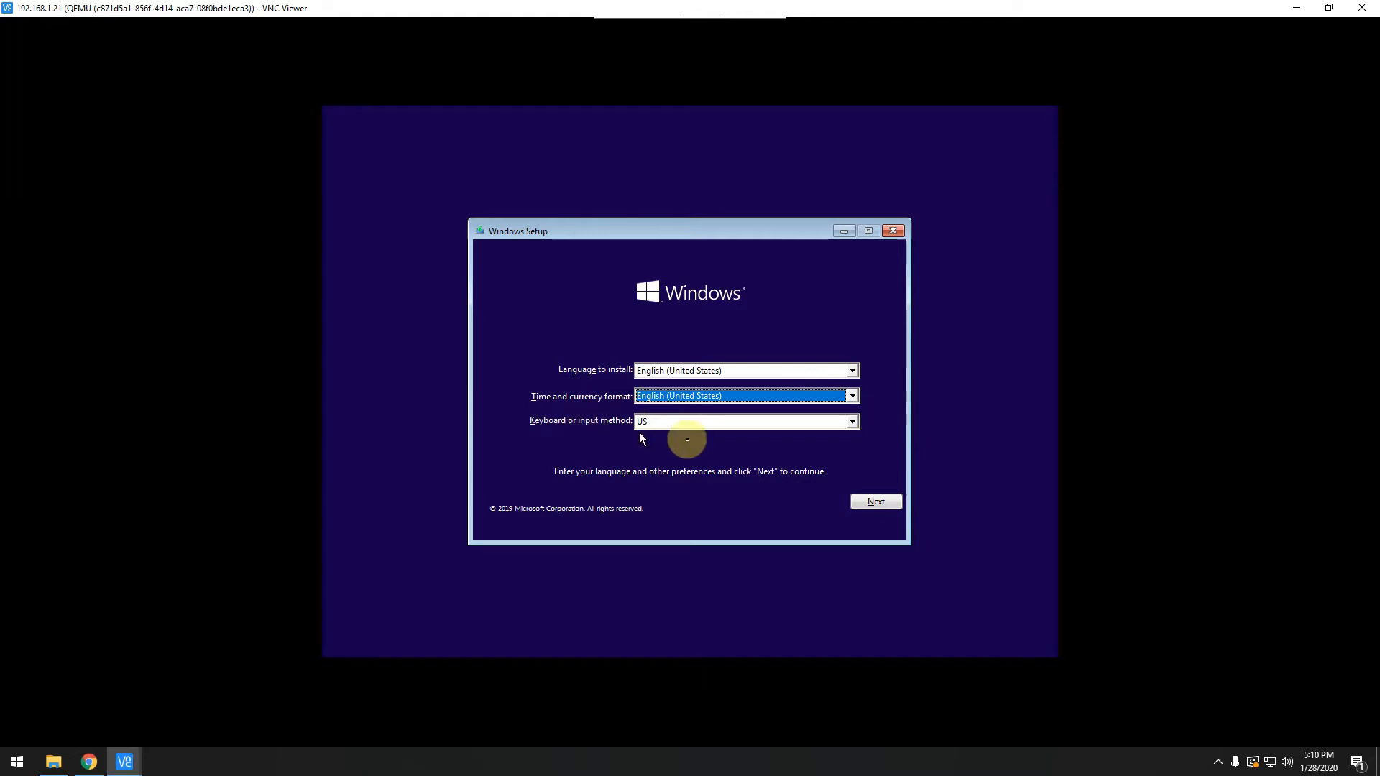
click(878, 502)
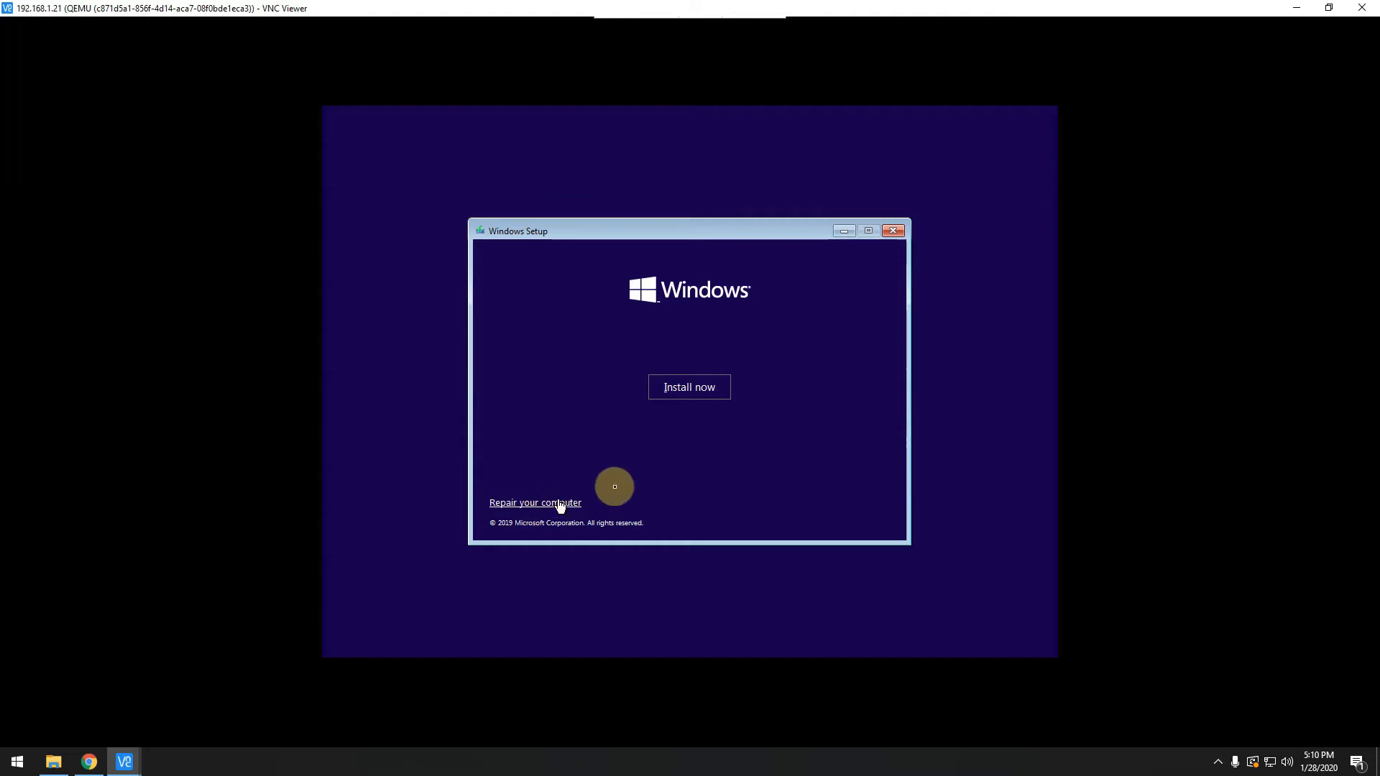
Start the installation and pick the Windows 10 Pro x64 edition.
click(686, 394)
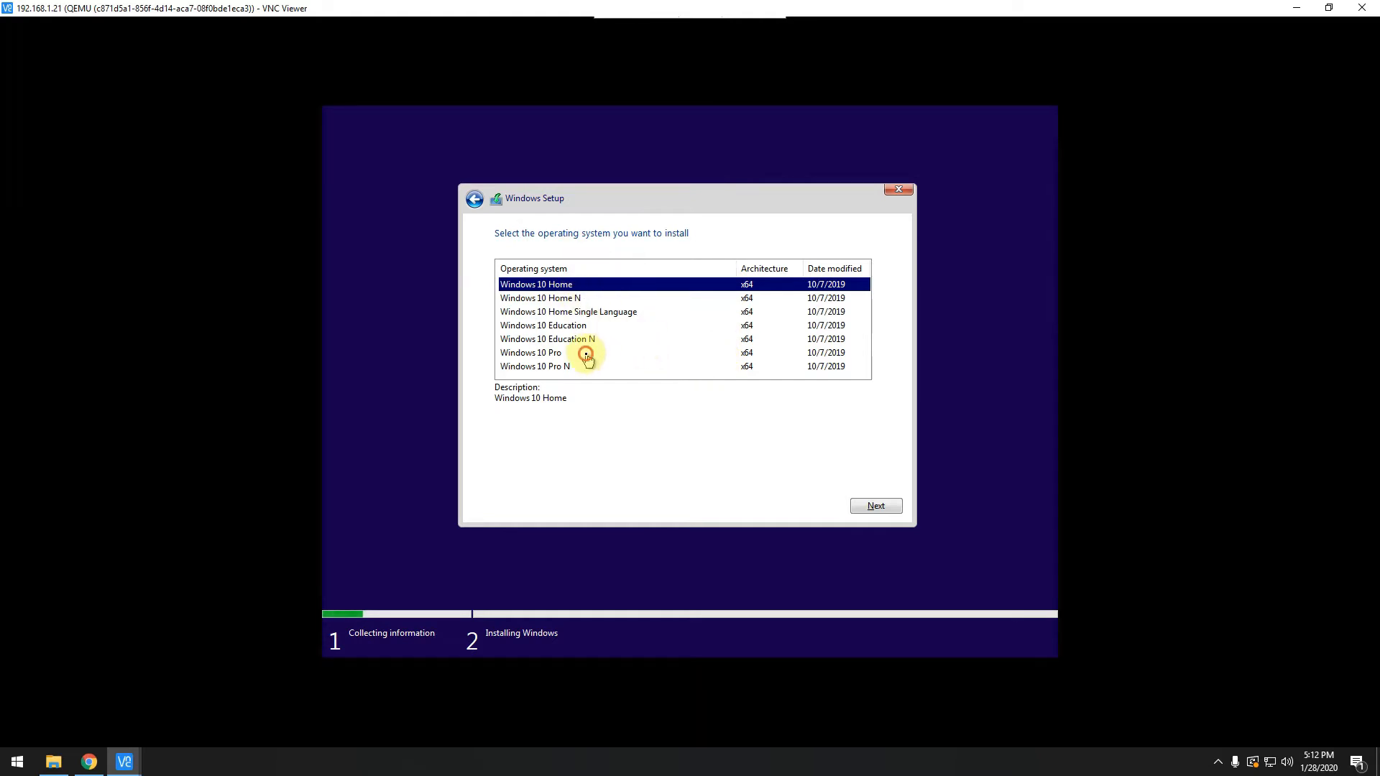
click(611, 352)
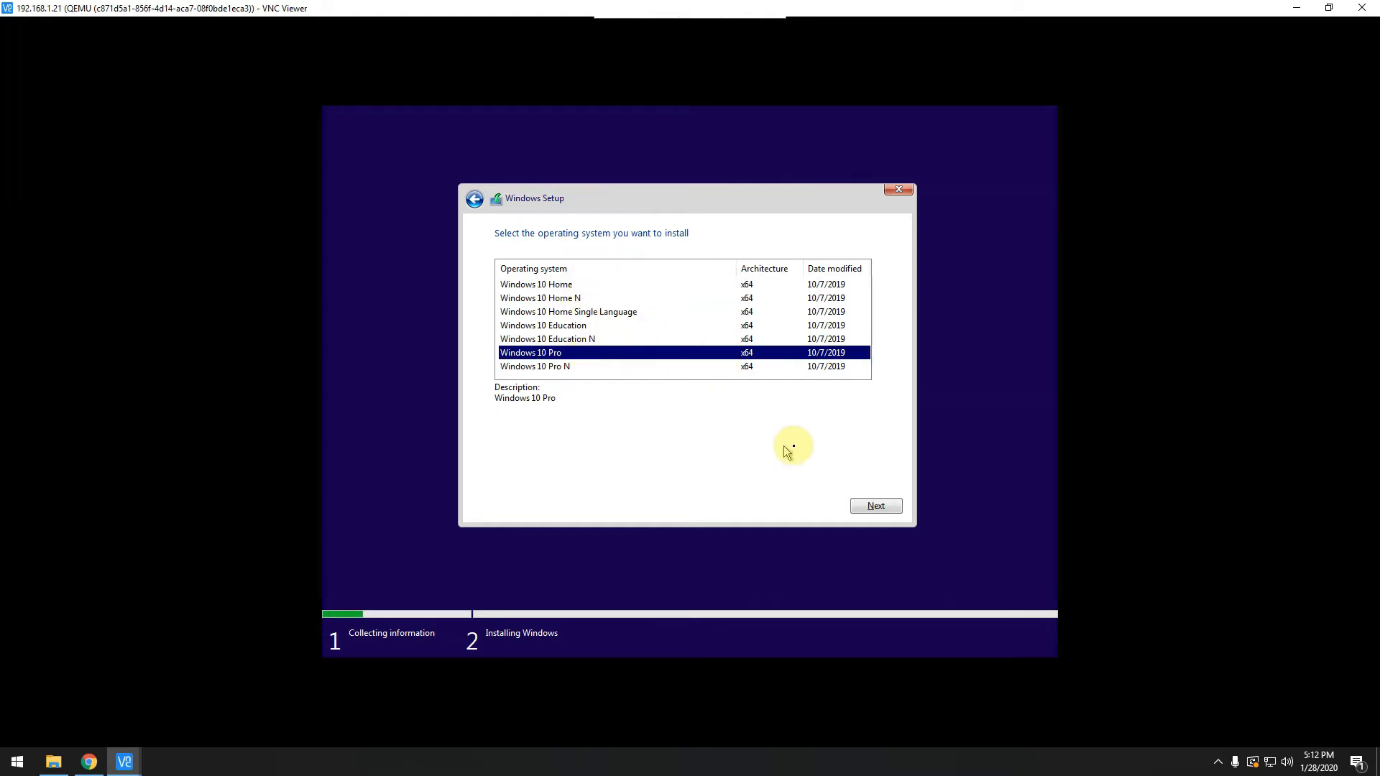
click(871, 512)
Accept the Windows license terms and continue.
click(566, 474)
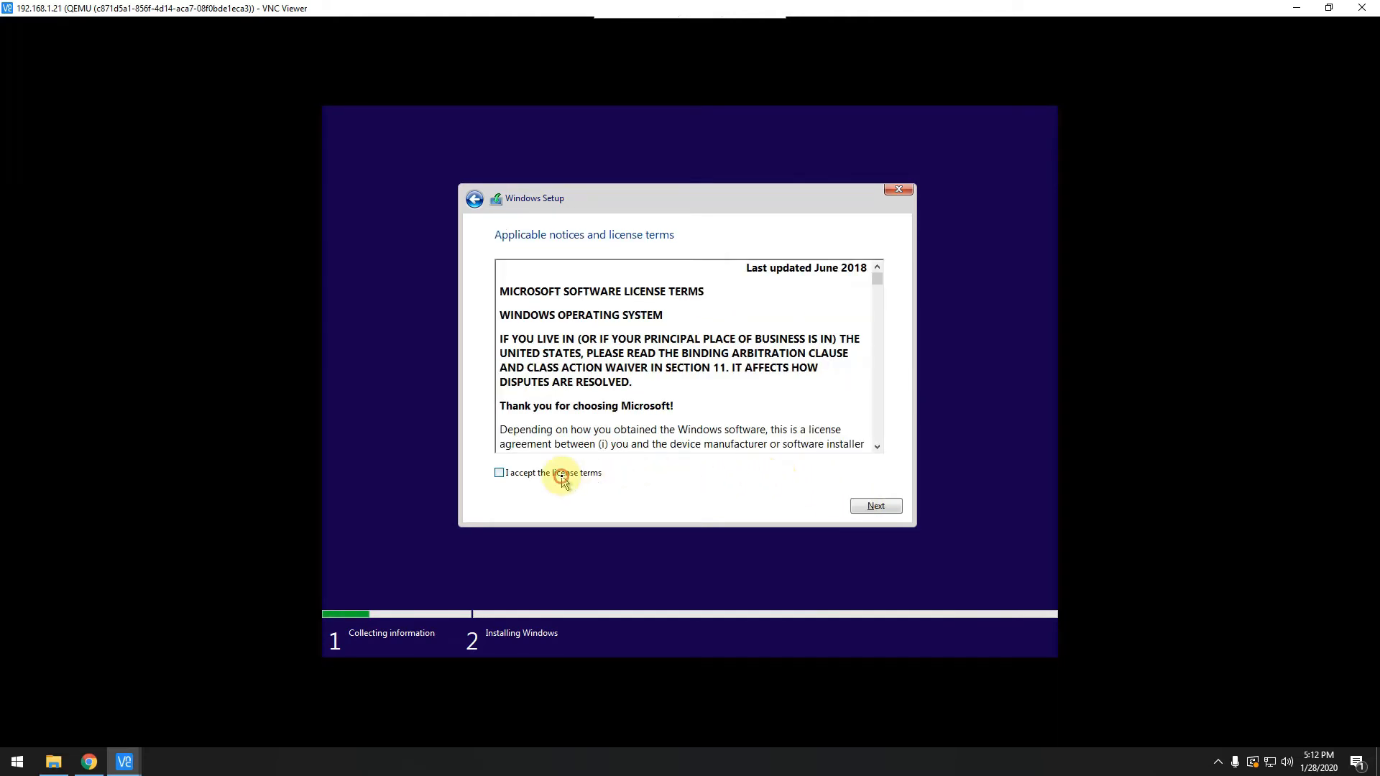
click(876, 506)
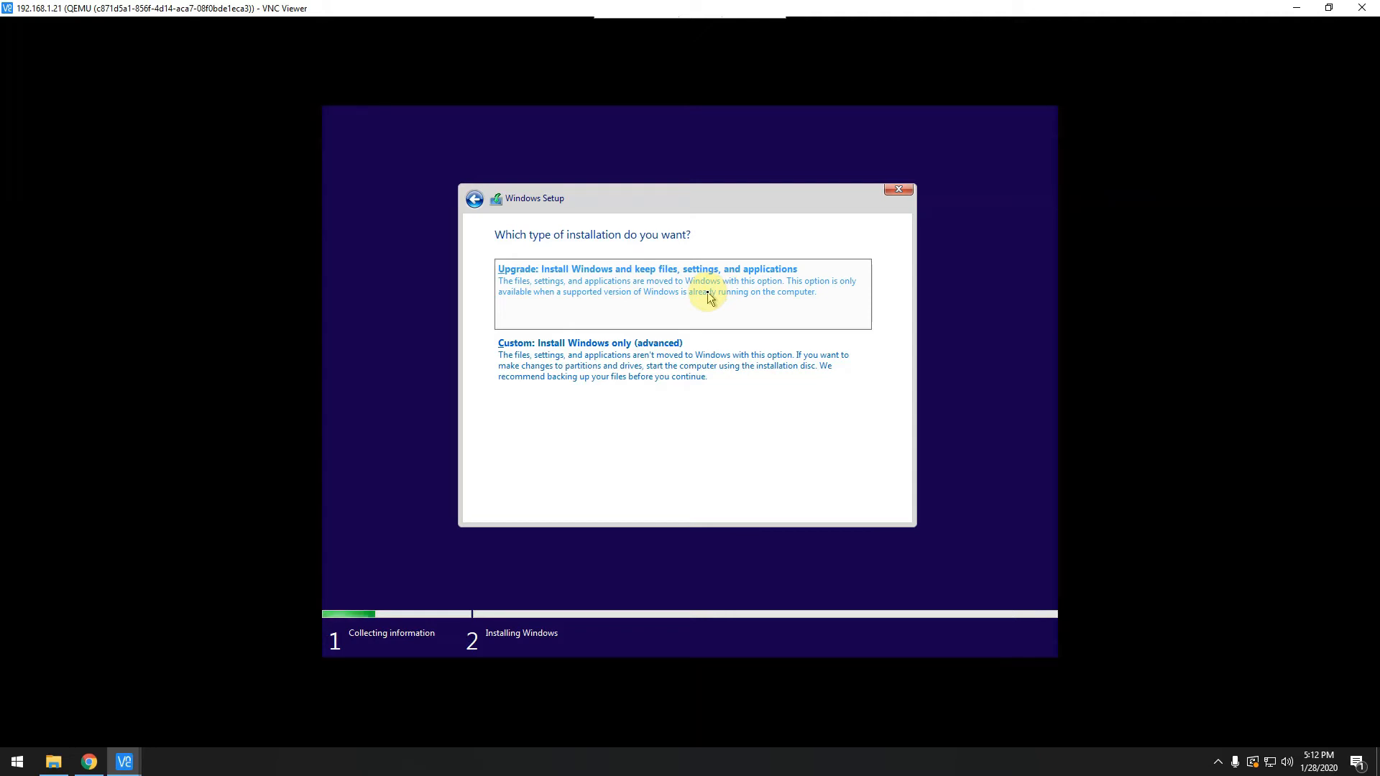
Choose 'Custom: Install Windows only (advanced)' to reach the 250.0 GB drive list.
click(657, 370)
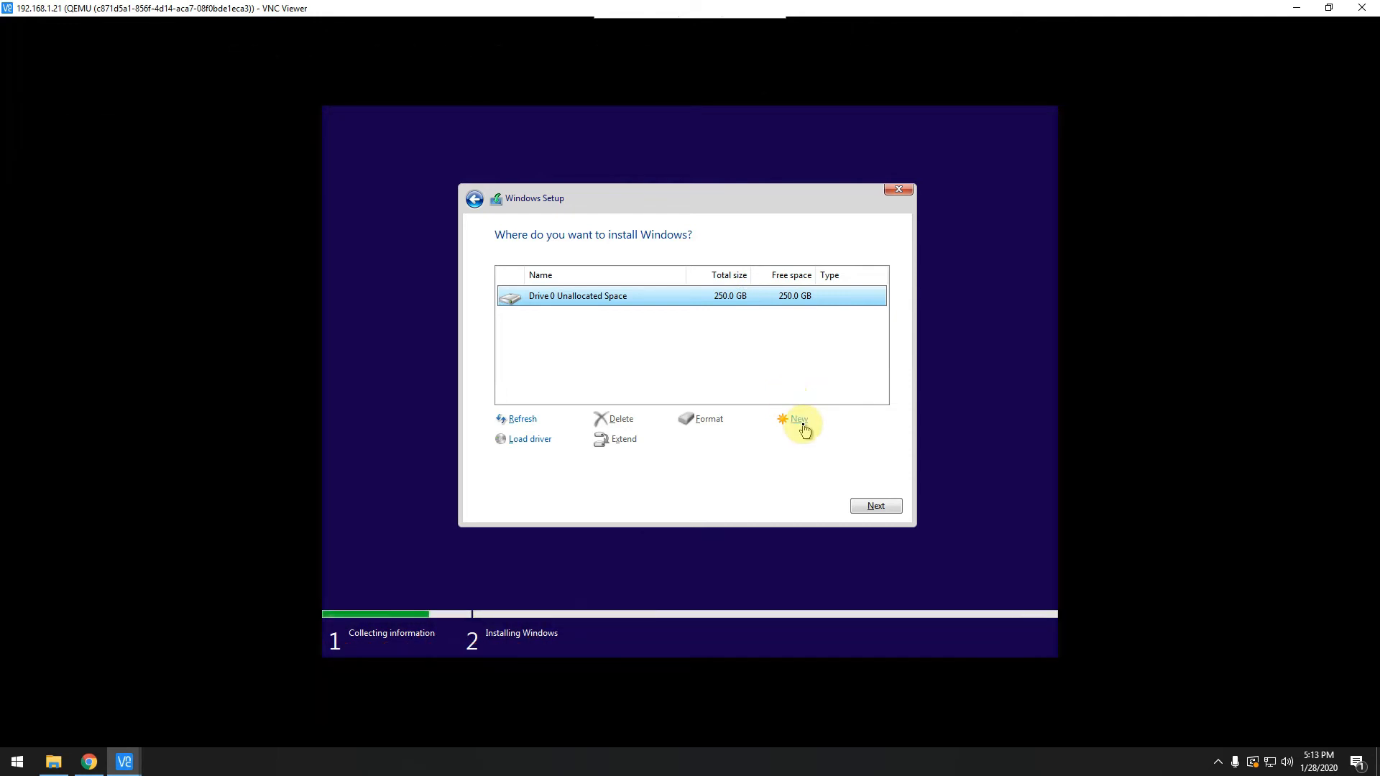
Create a new 256000 MB partition on Drive 0, allowing the extra system partitions.
click(800, 419)
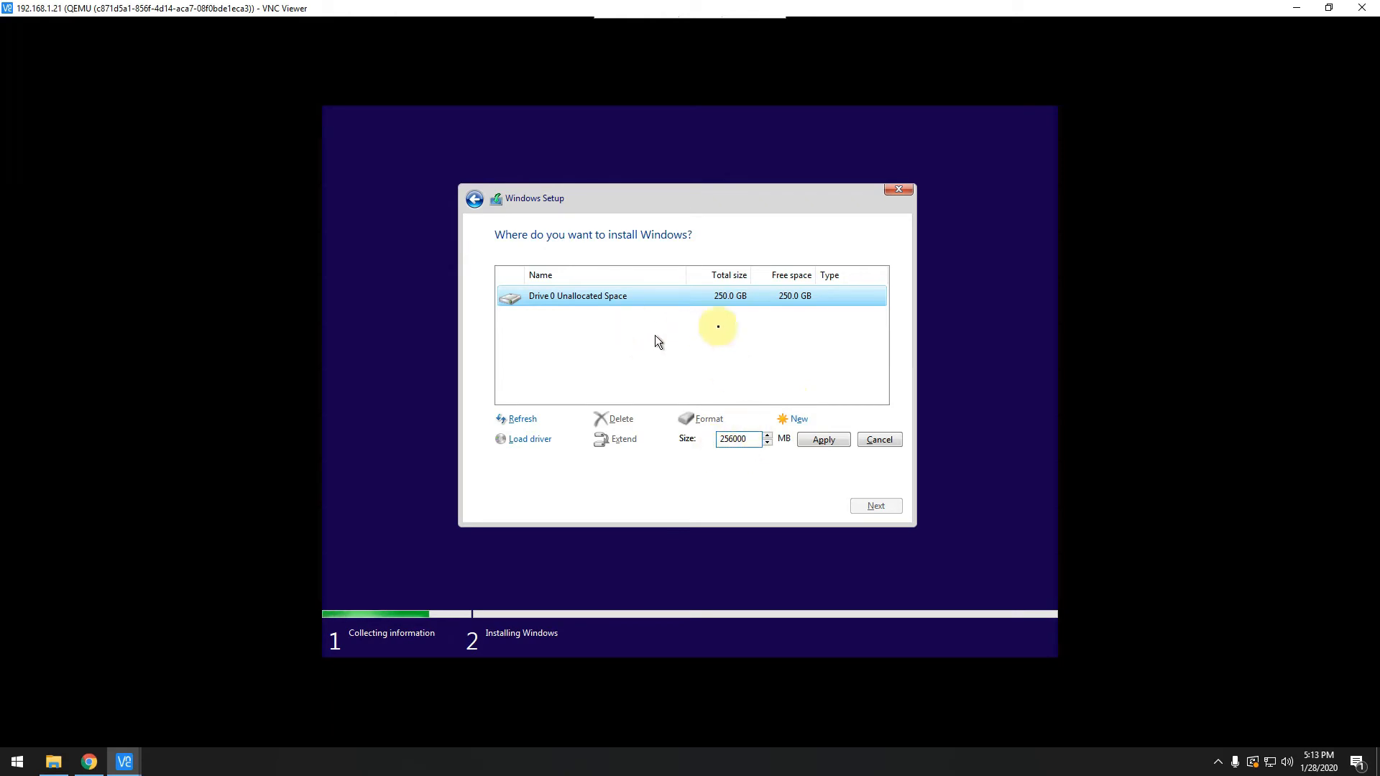
click(821, 442)
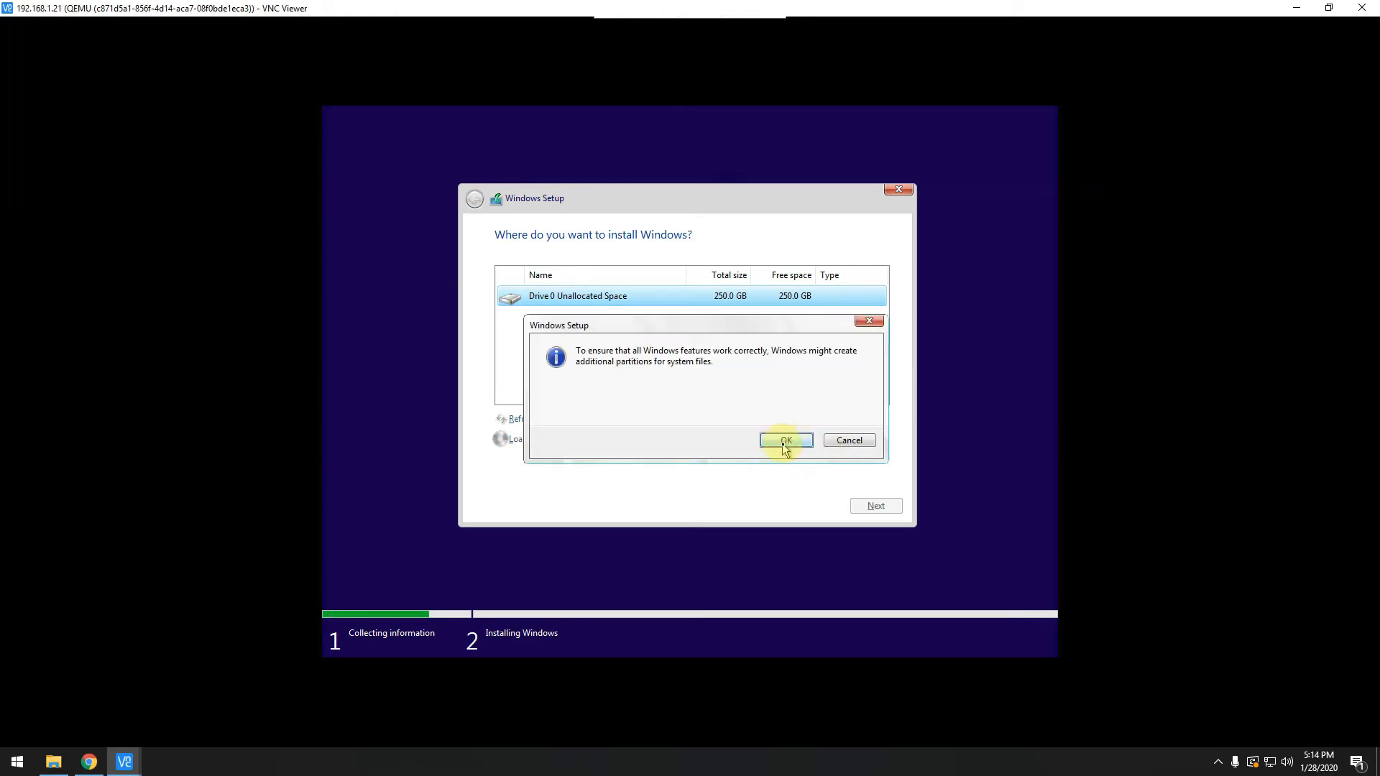
click(779, 446)
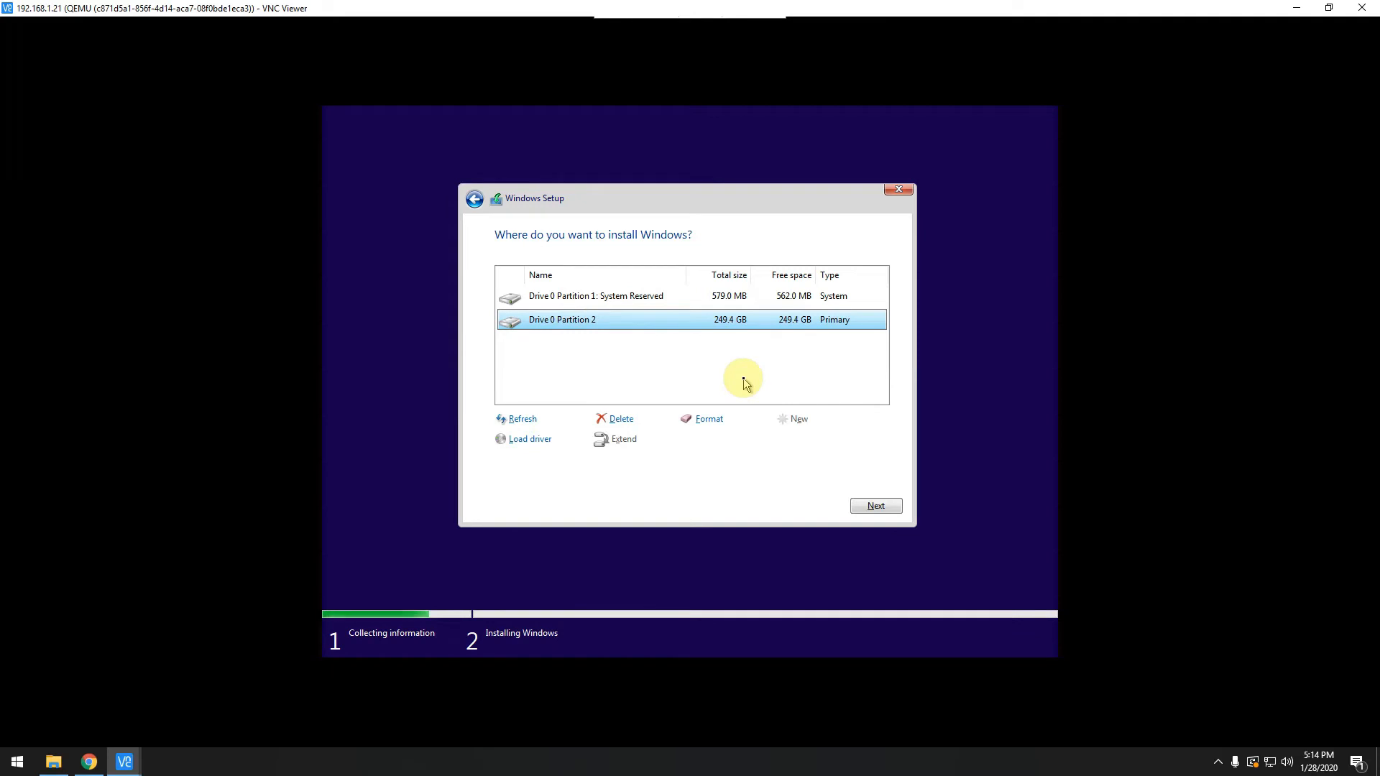
Install Windows onto Drive 0 Partition 2 and let it finish and reboot.
click(874, 506)
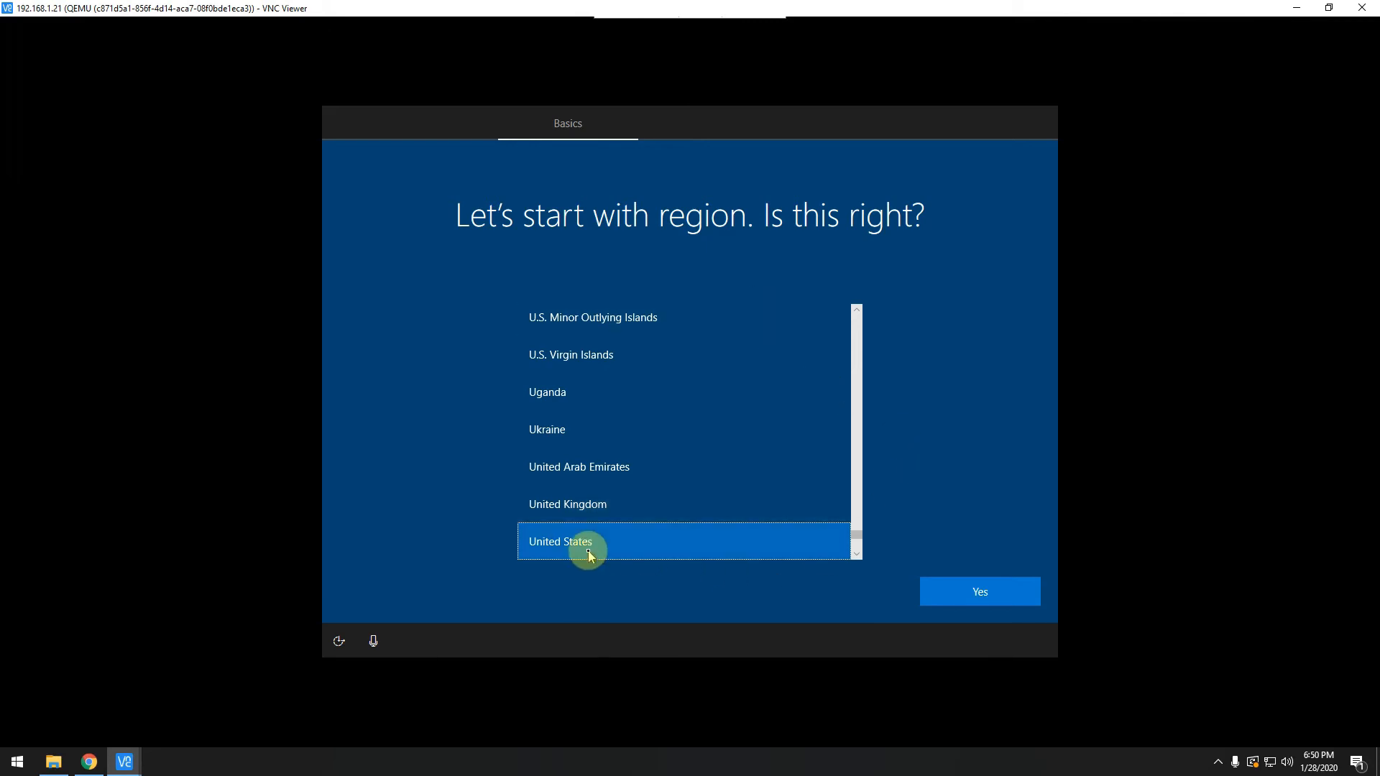
Confirm United States region and US keyboard layout, skipping a second layout.
click(996, 603)
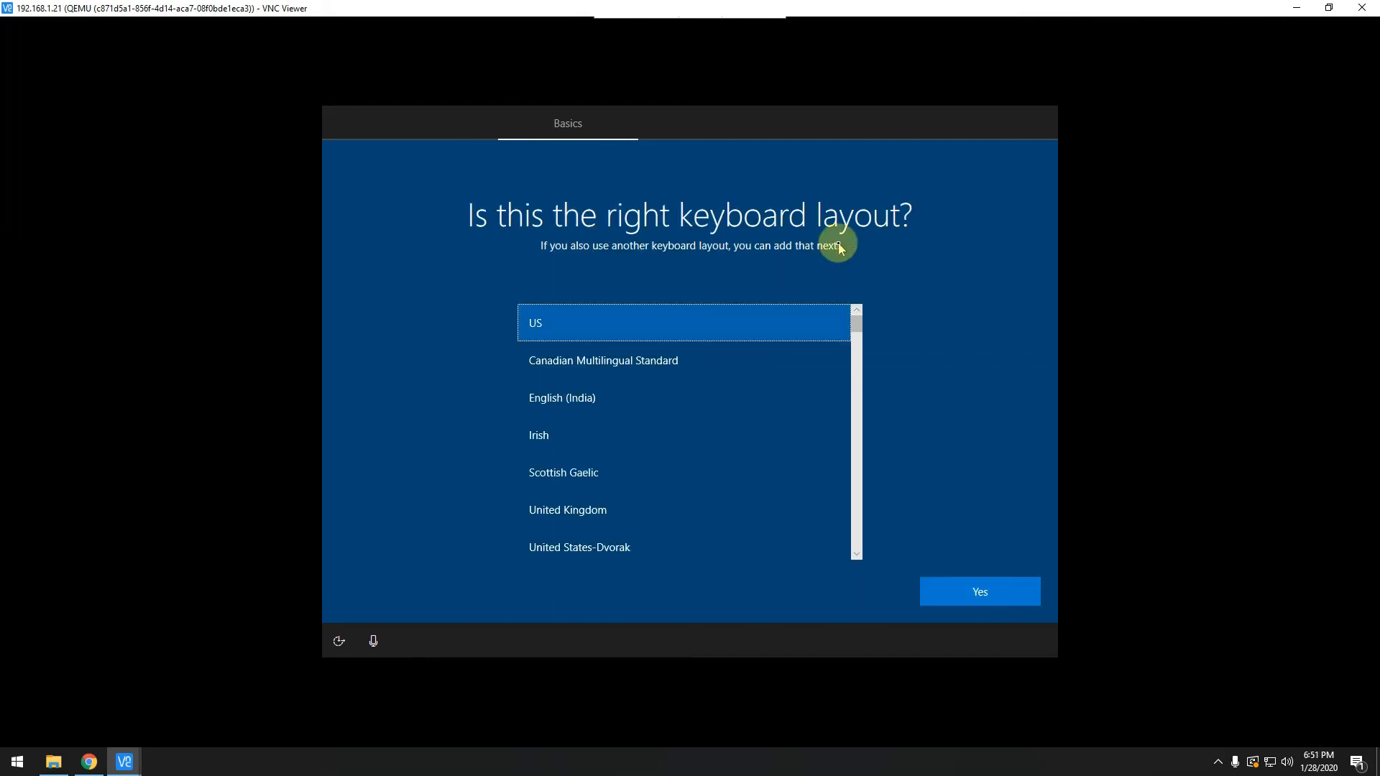
click(980, 600)
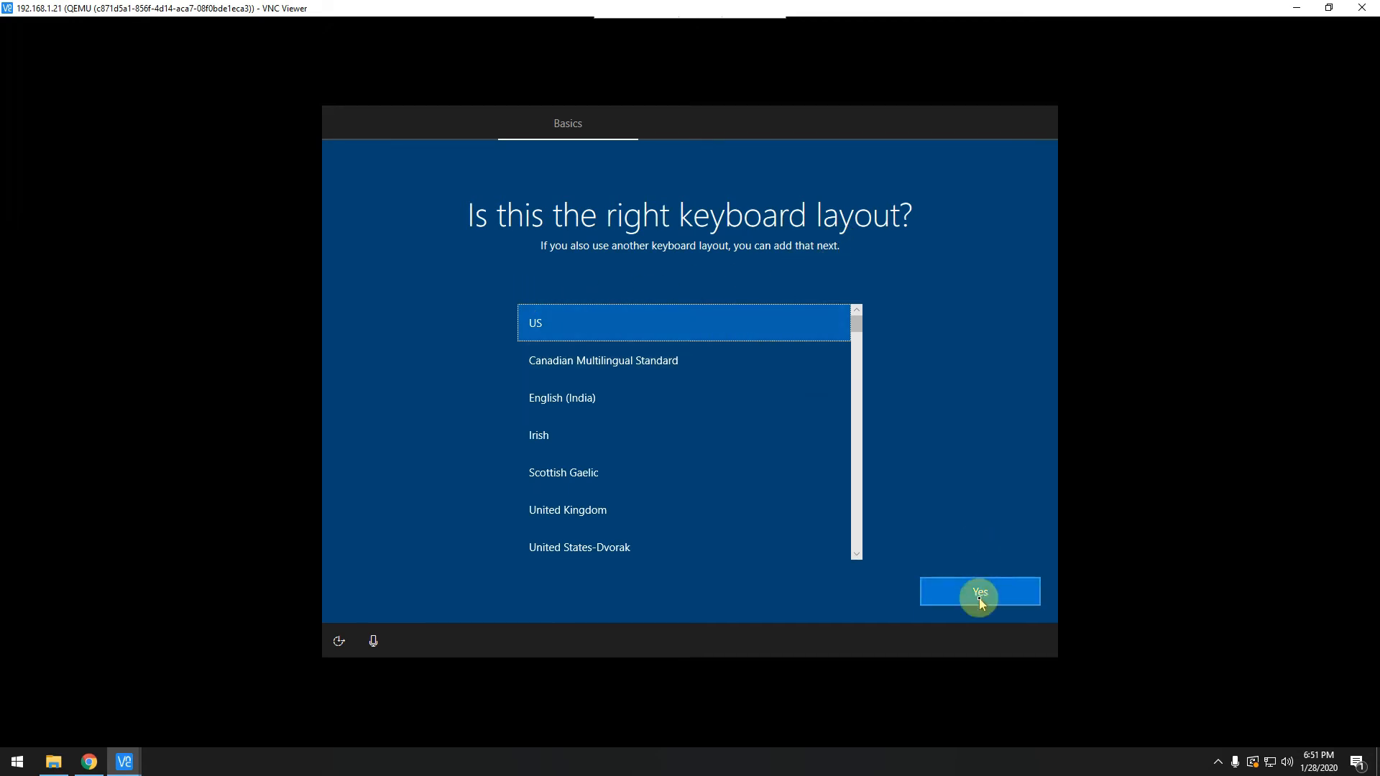
click(973, 589)
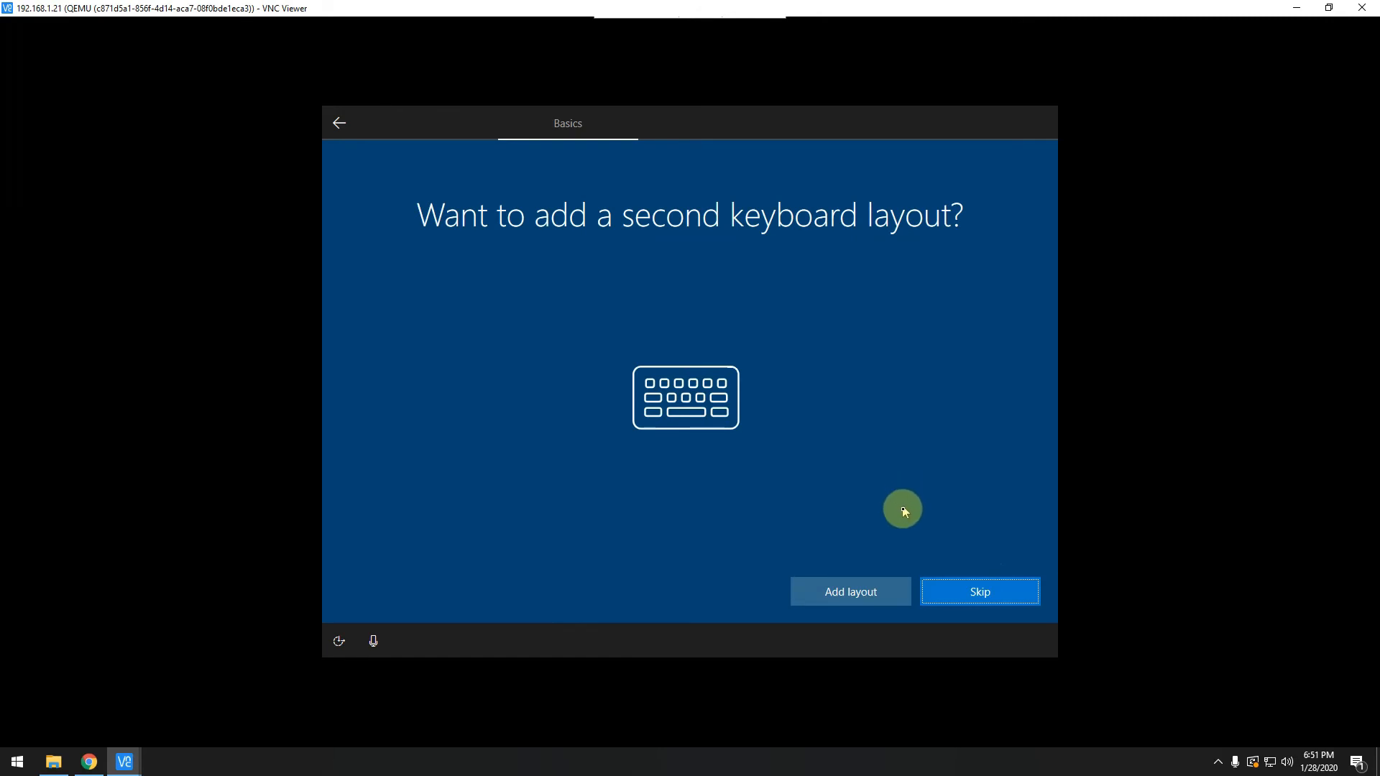
click(971, 585)
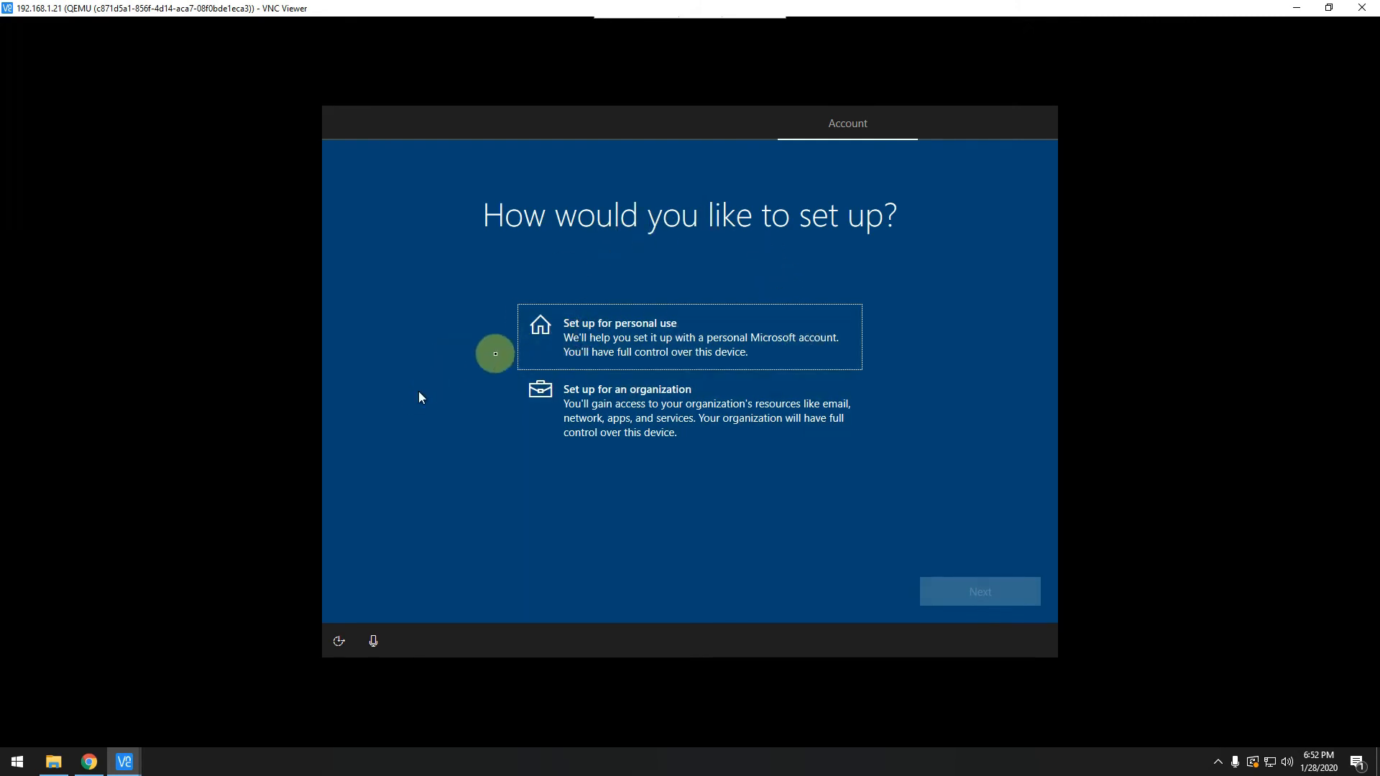
Choose 'Set up for personal use', then pick Offline account instead of Microsoft sign-in.
click(568, 381)
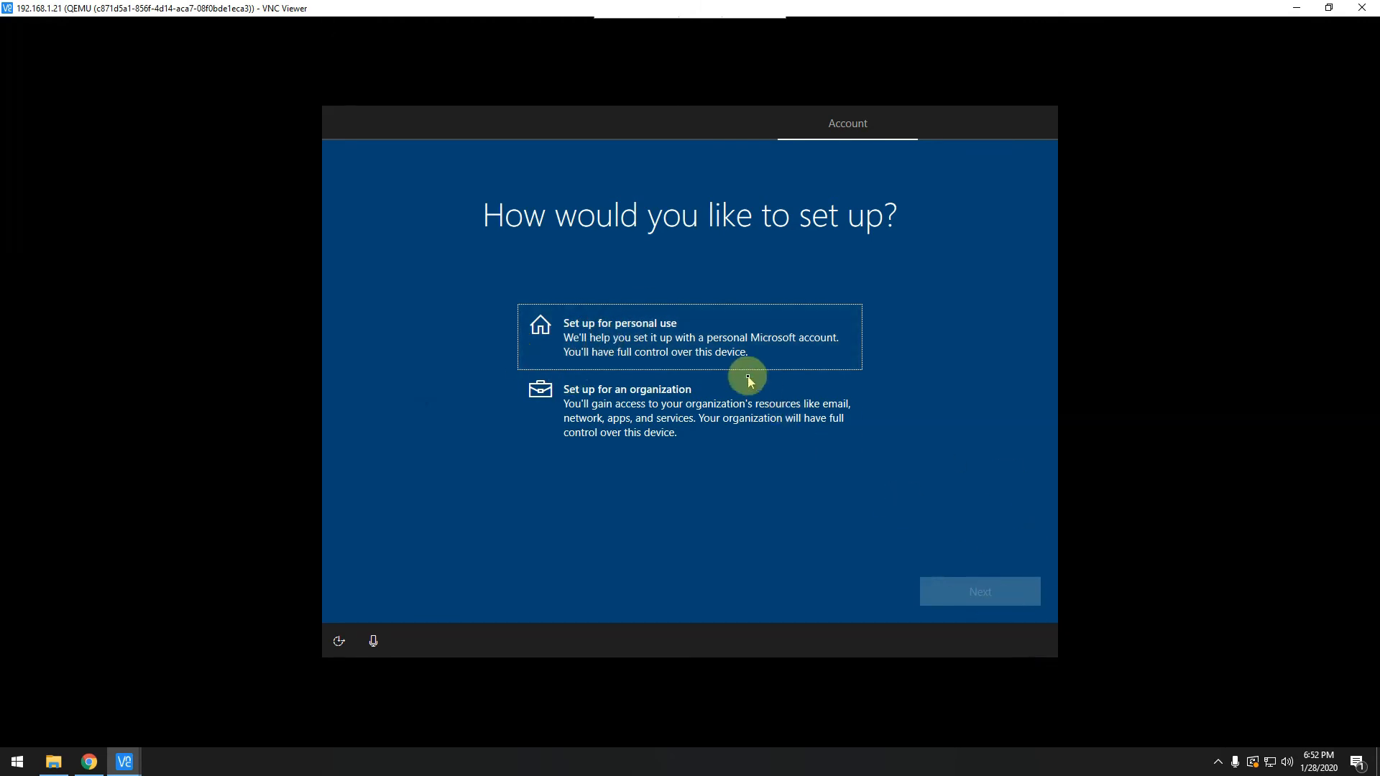
click(715, 337)
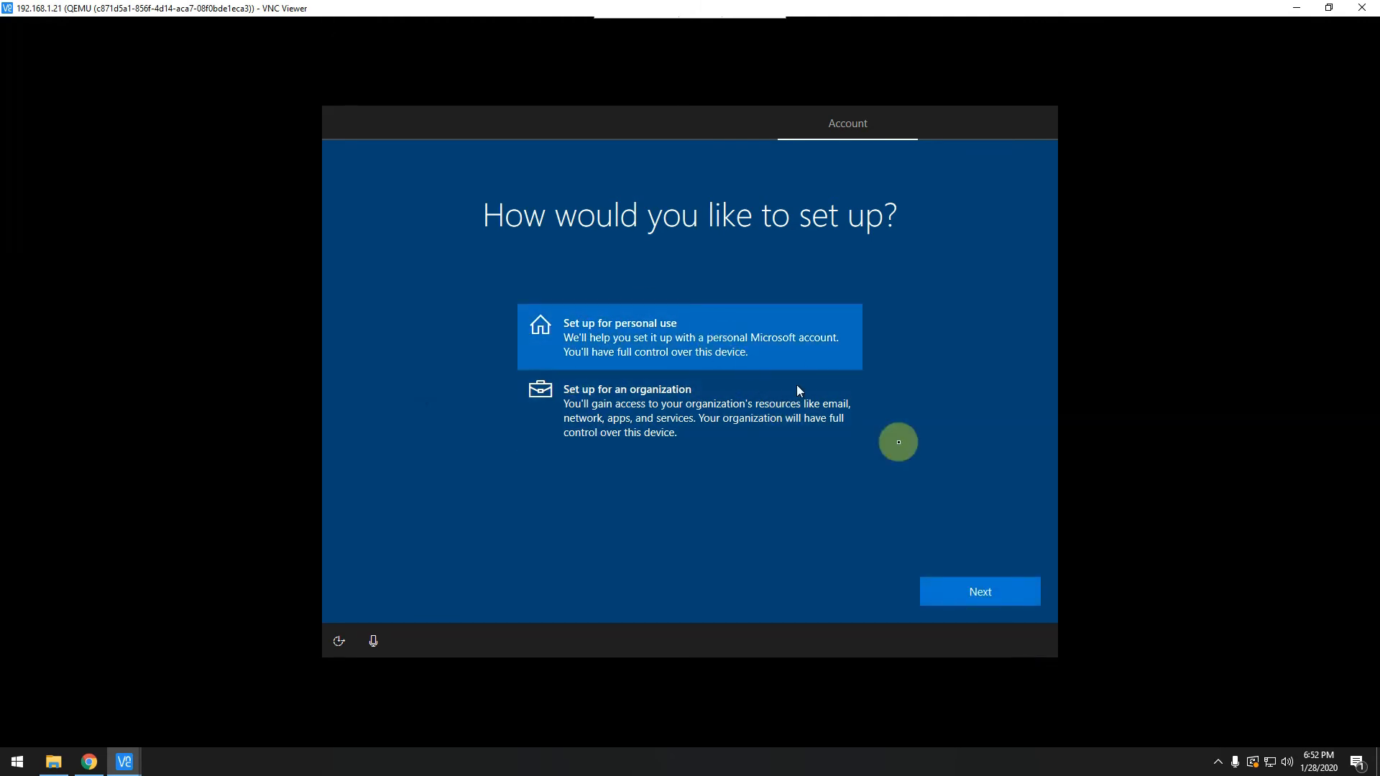
click(984, 585)
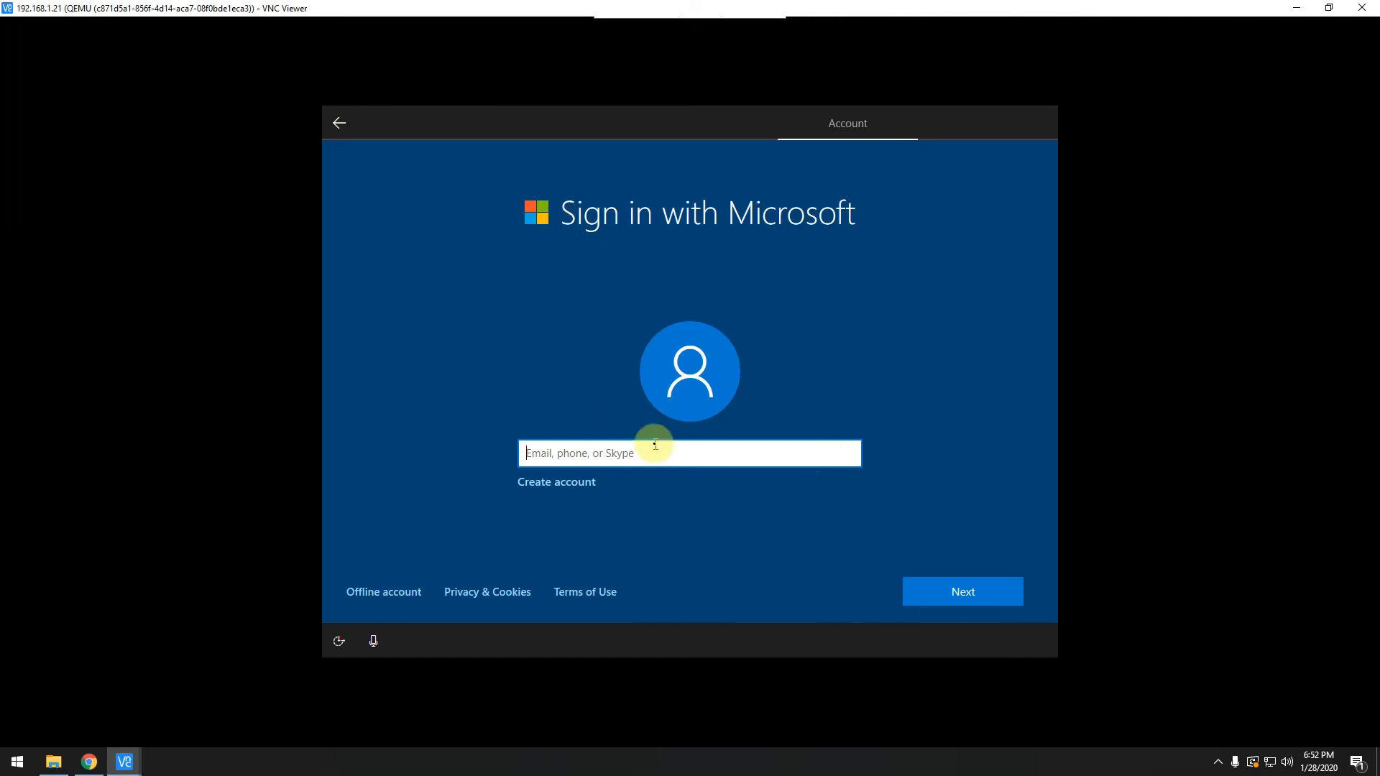
click(373, 601)
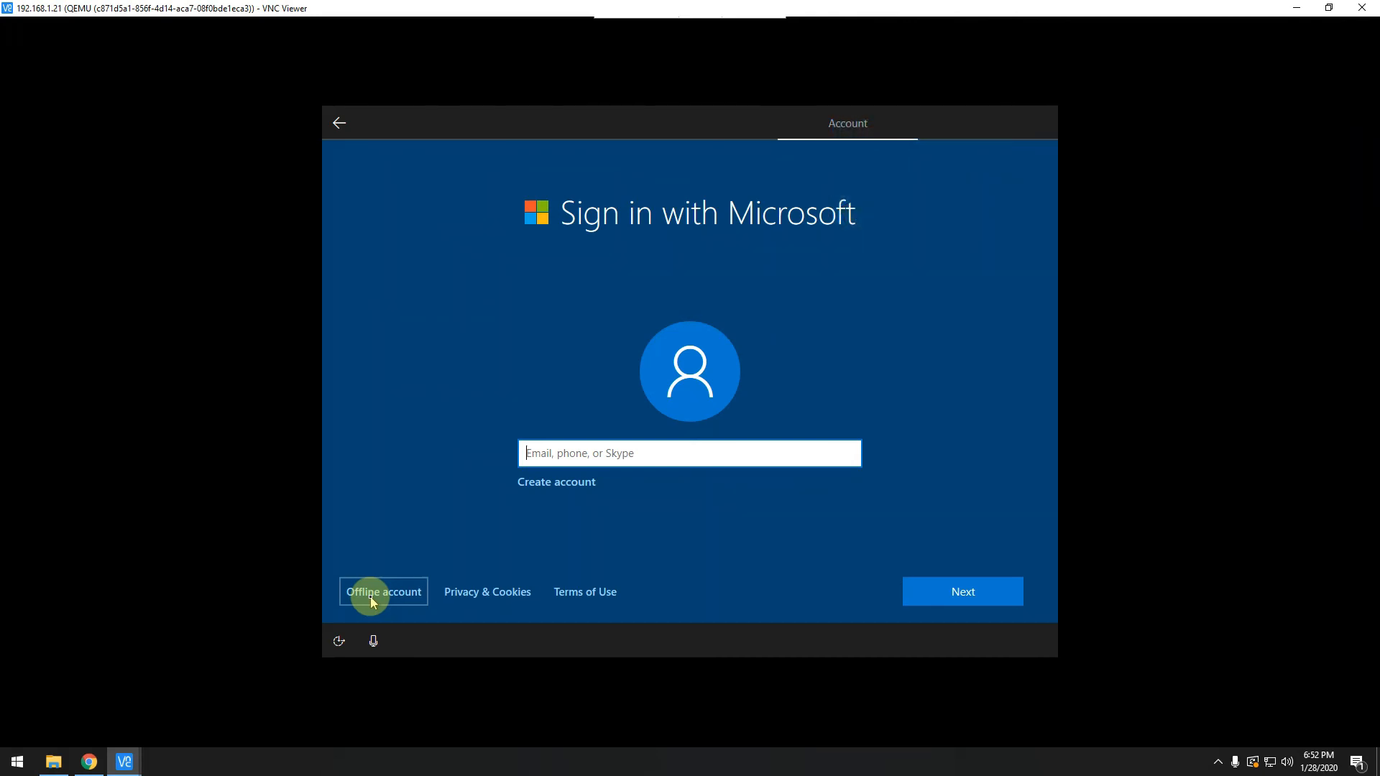
click(372, 597)
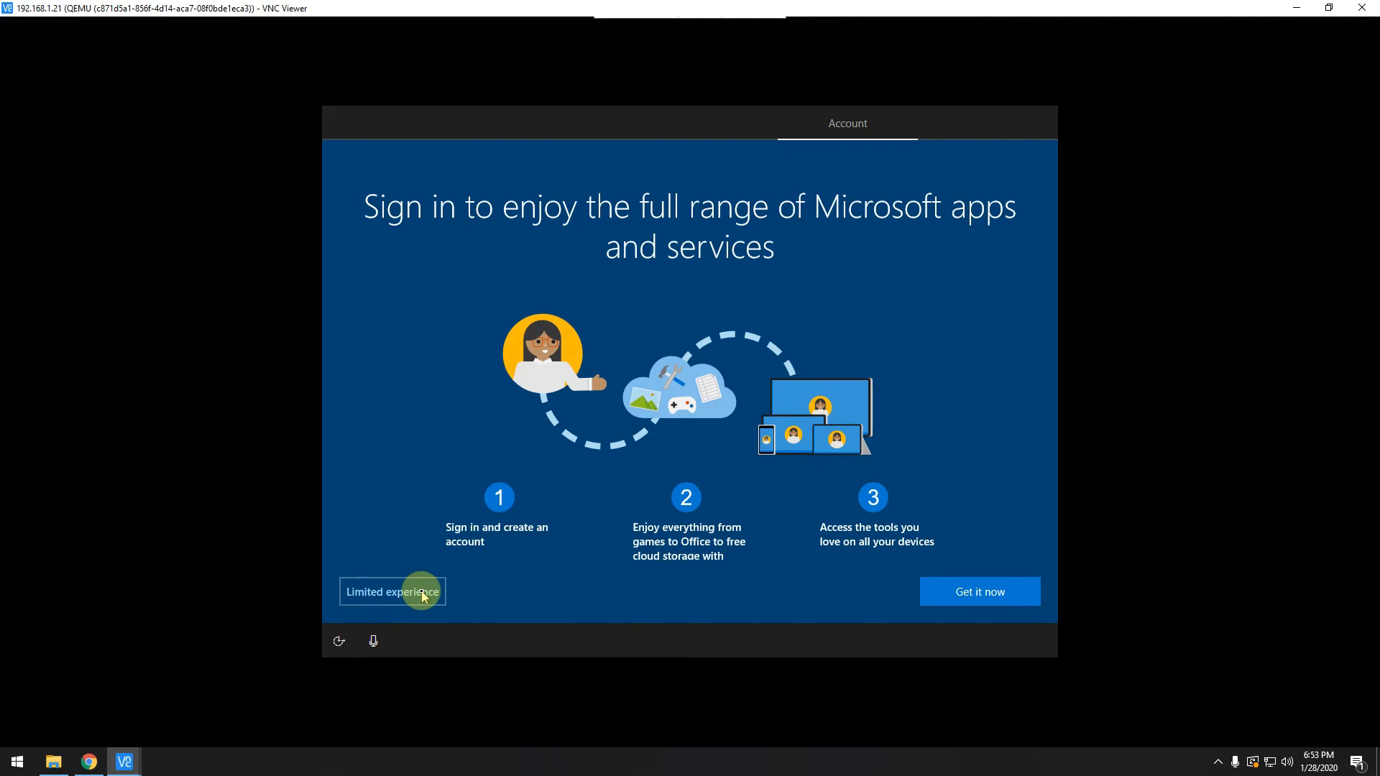
Continue with the limited experience and create local user 'Windows' with no password.
click(422, 593)
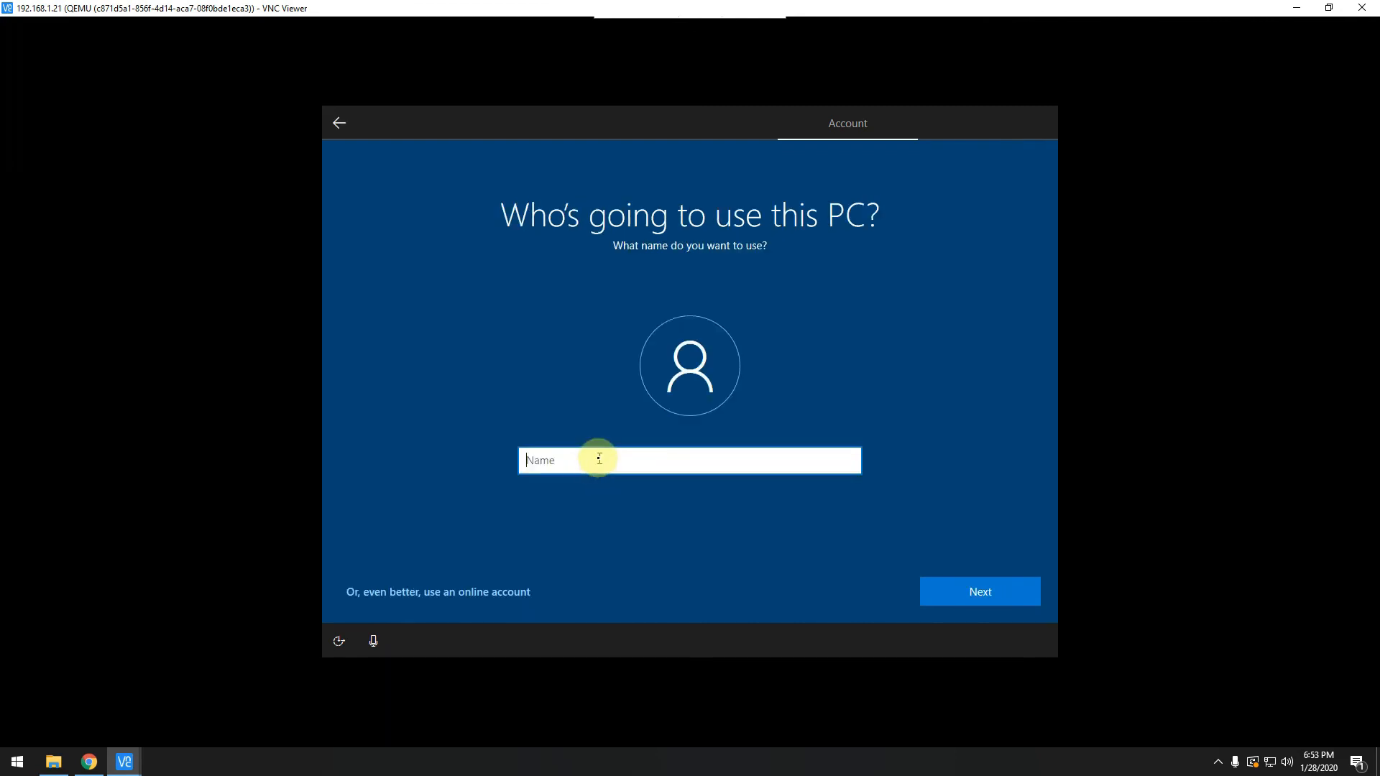
text(Windows)
click(967, 588)
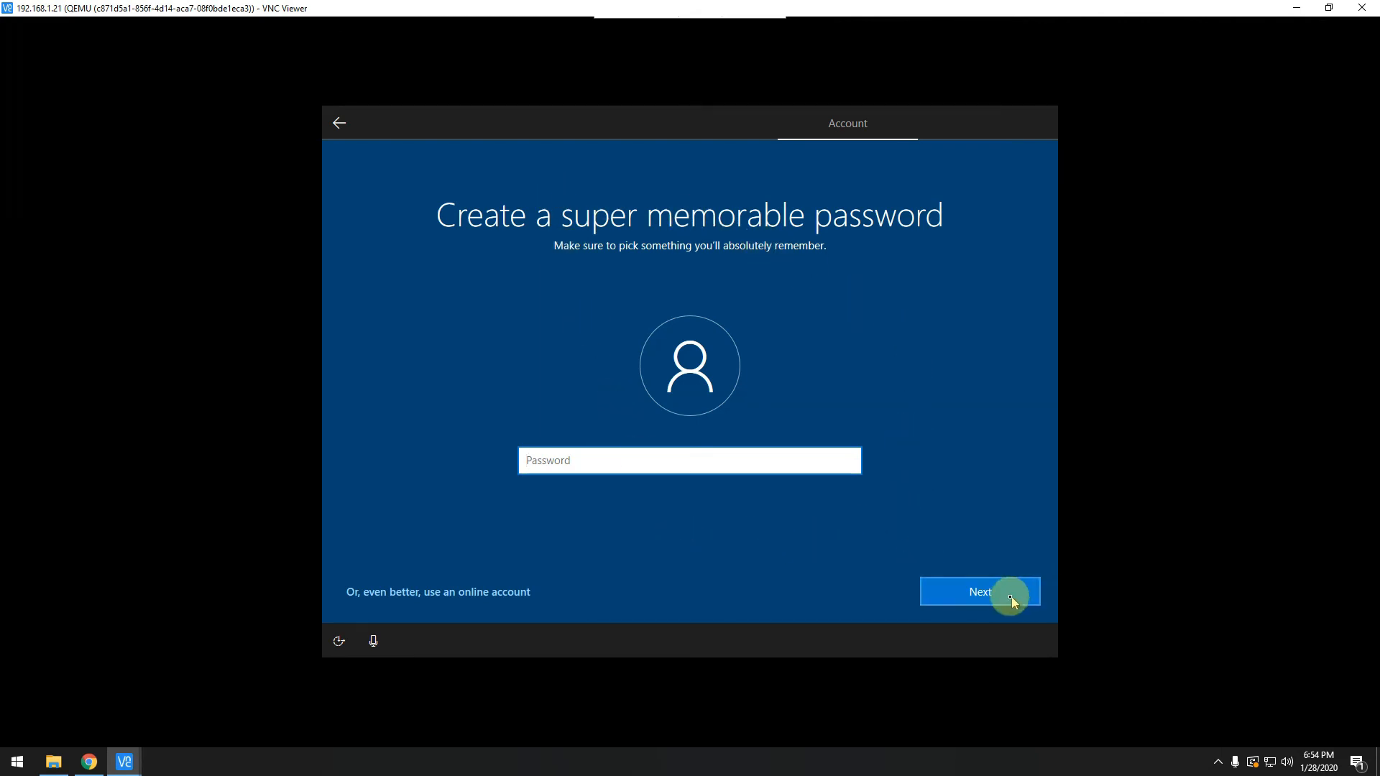
click(981, 593)
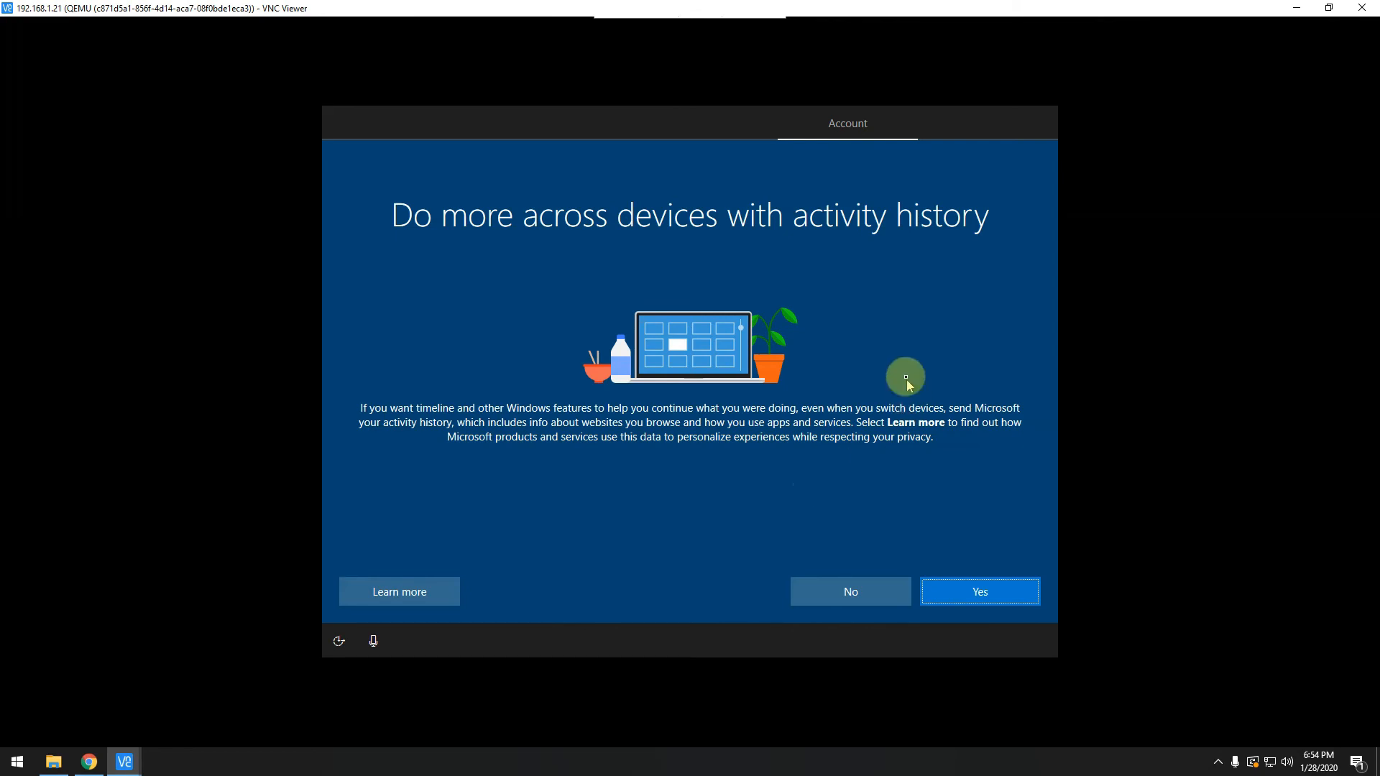
Answer No to activity history and Decline to Cortana.
click(844, 593)
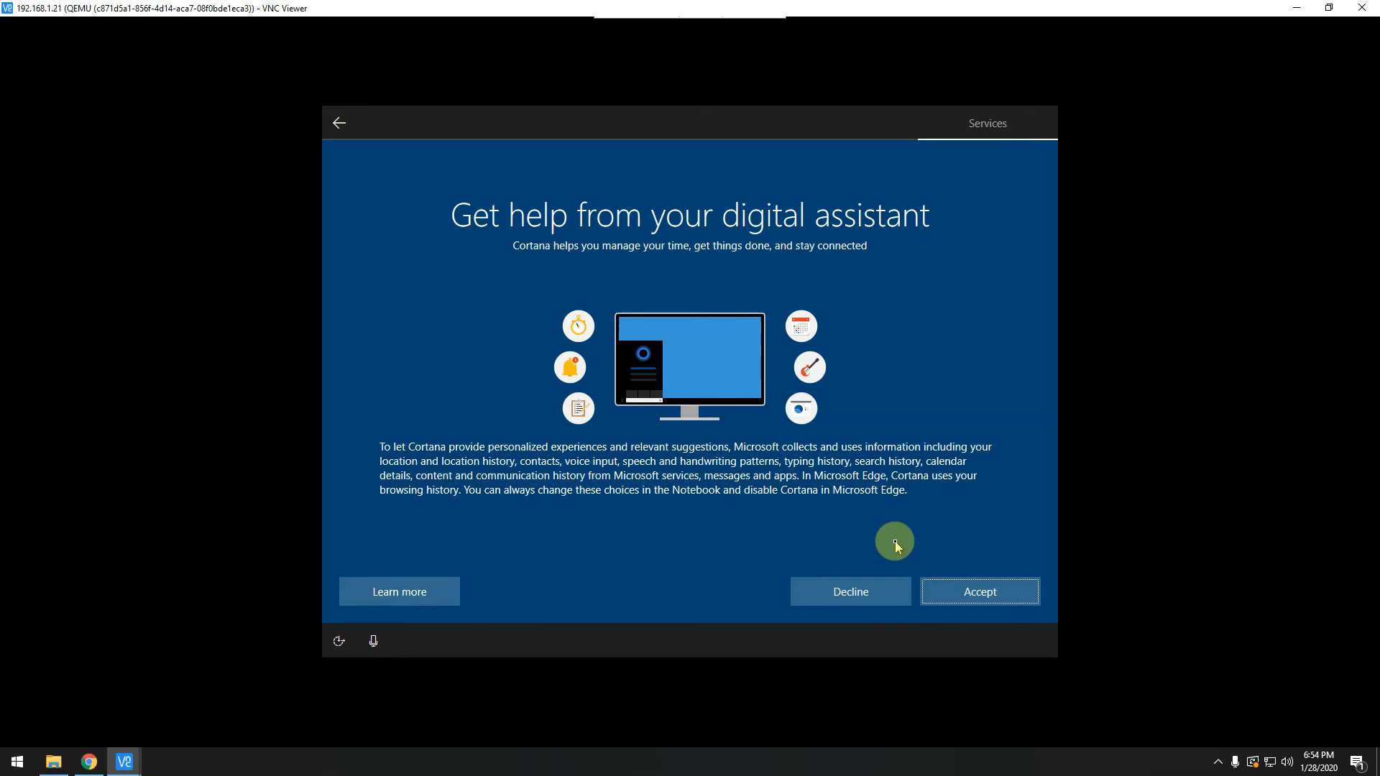
click(836, 597)
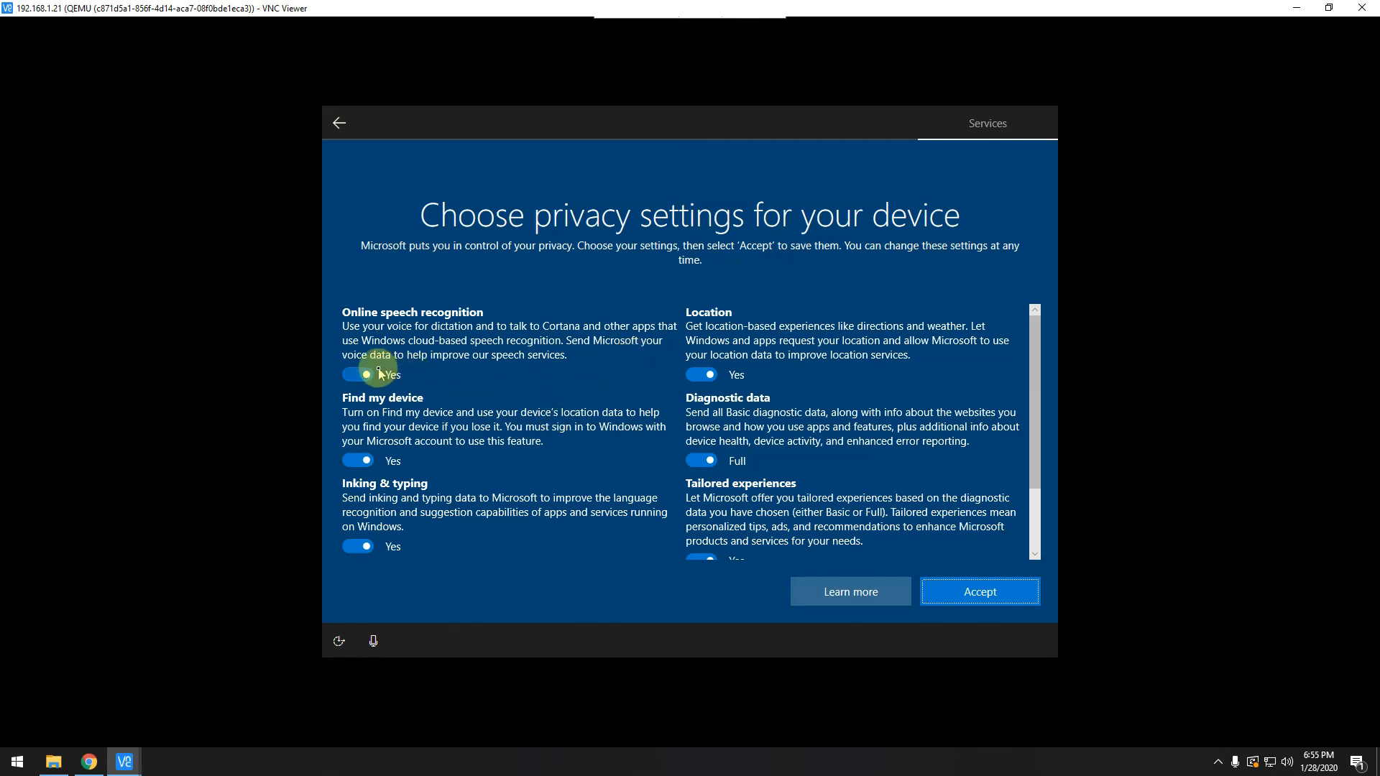
Turn off Online speech recognition, Find my device, Inking & typing, and Advertising ID.
click(350, 376)
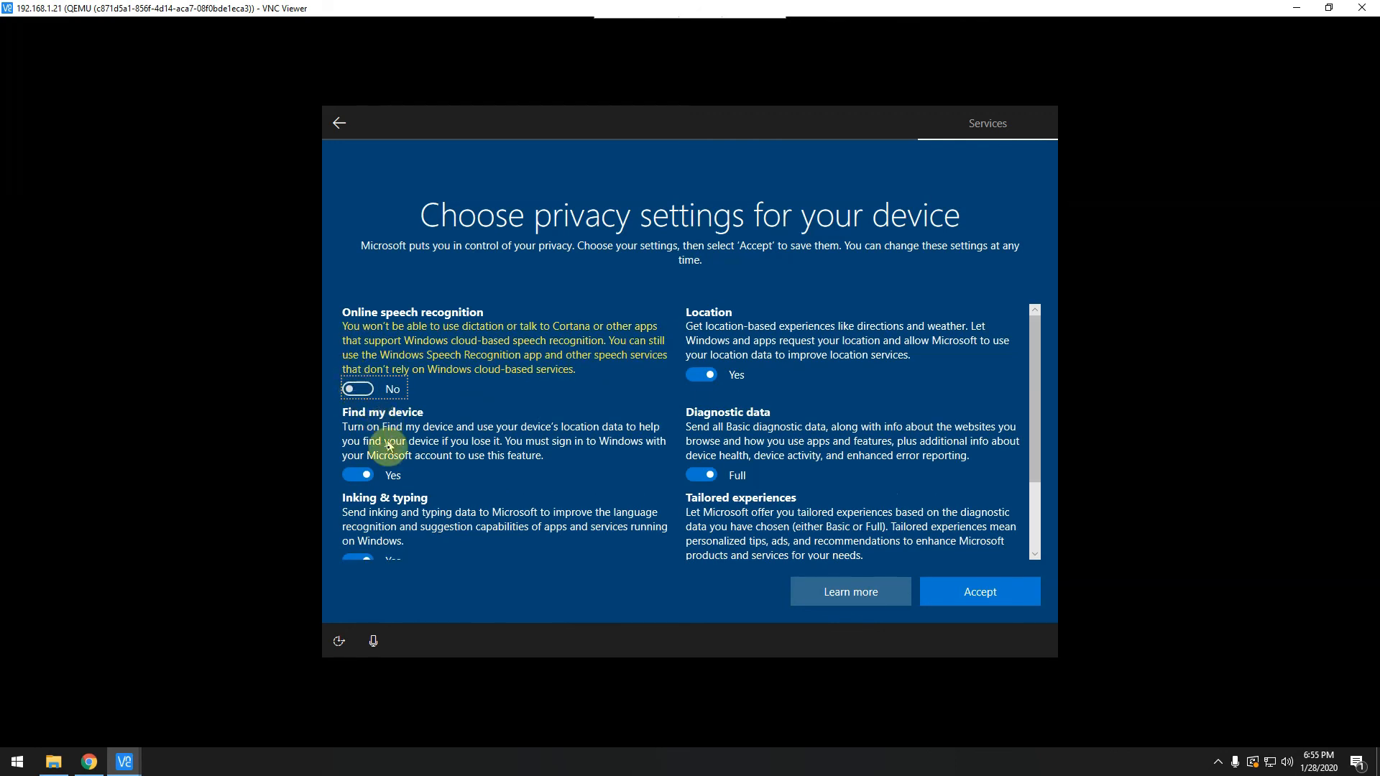
click(357, 473)
scroll(457, 469, down, 1)
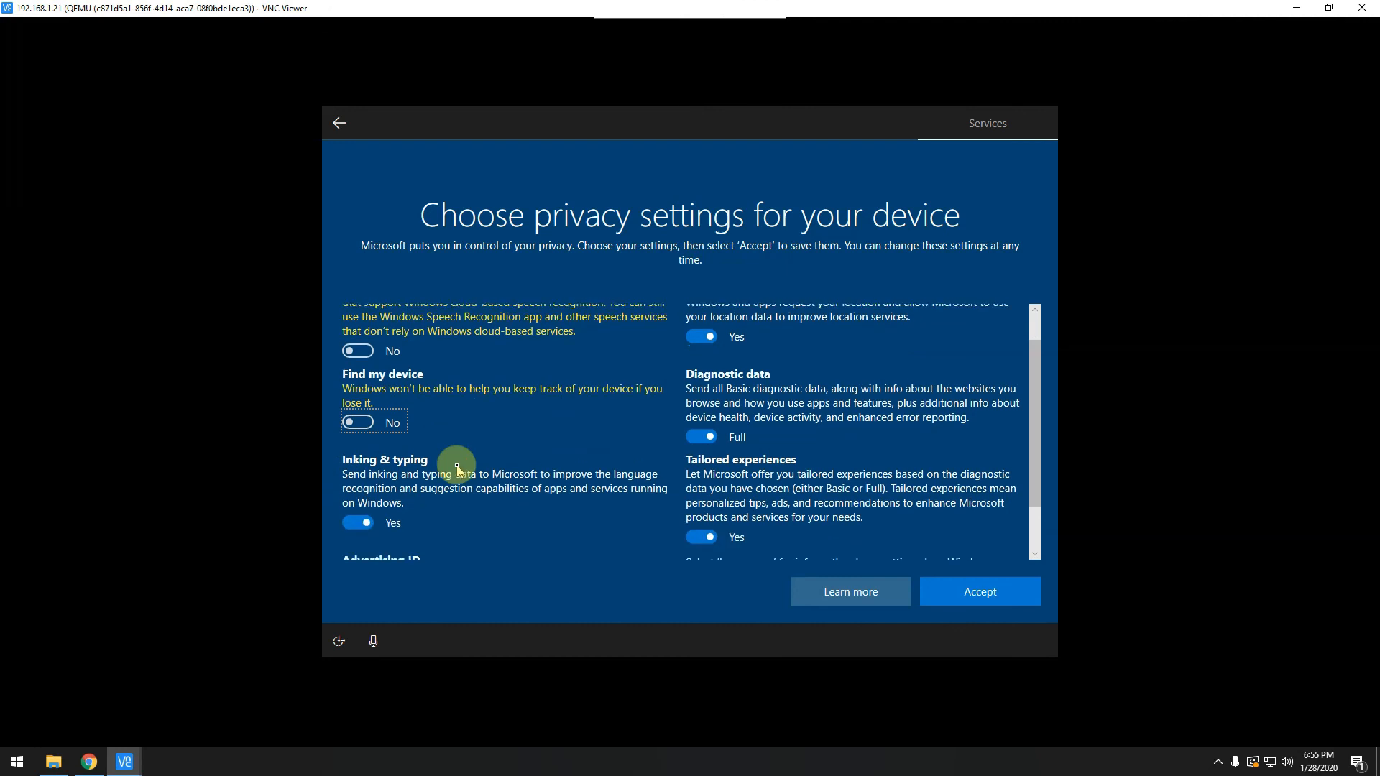
click(354, 525)
scroll(479, 499, down, 2)
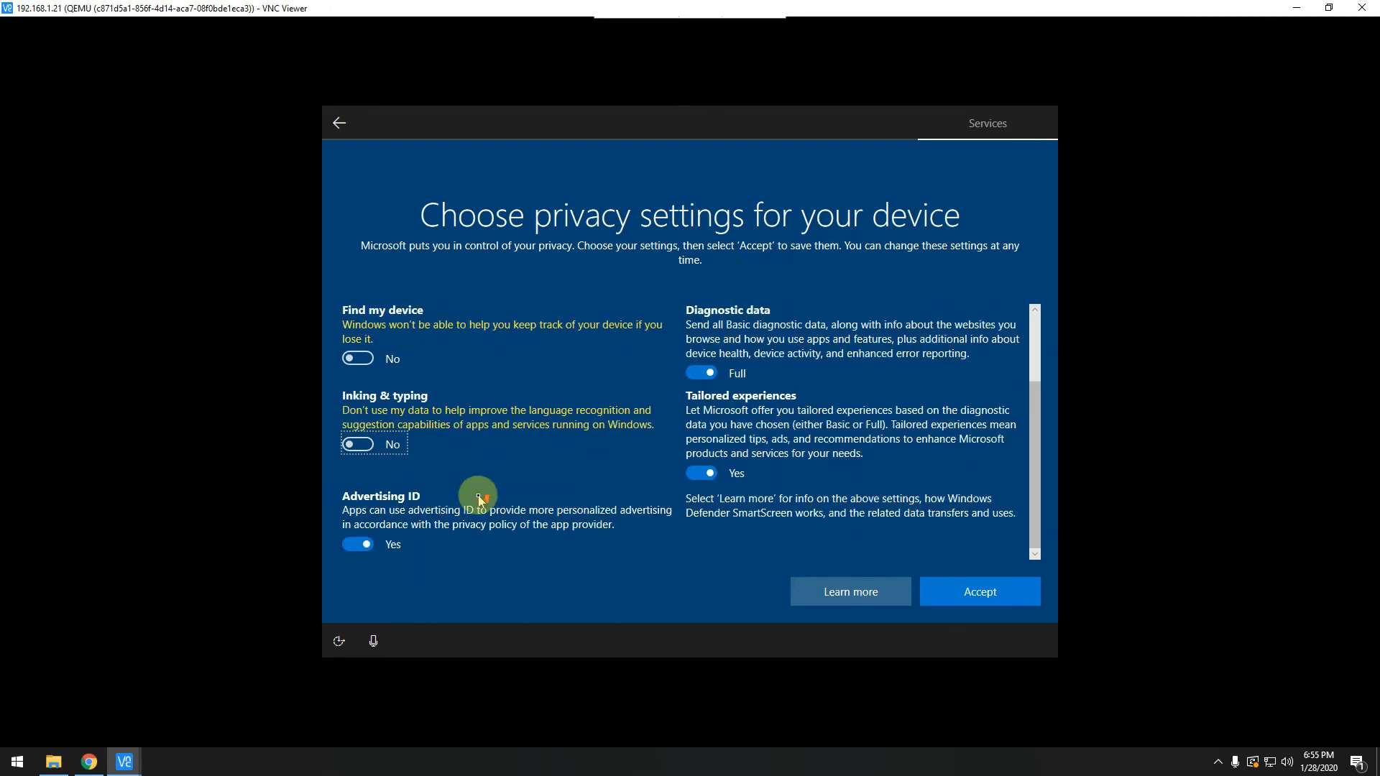
click(354, 544)
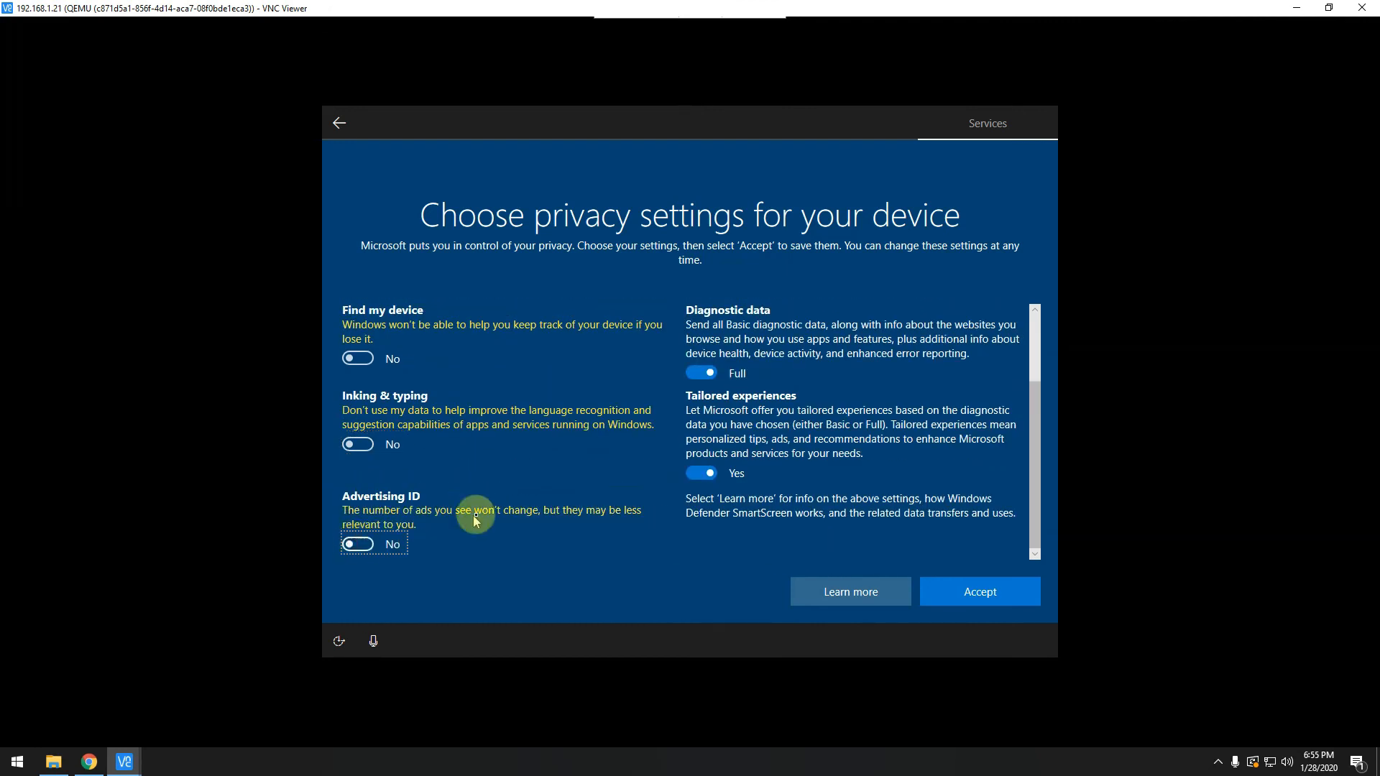
scroll(489, 511, up, 3)
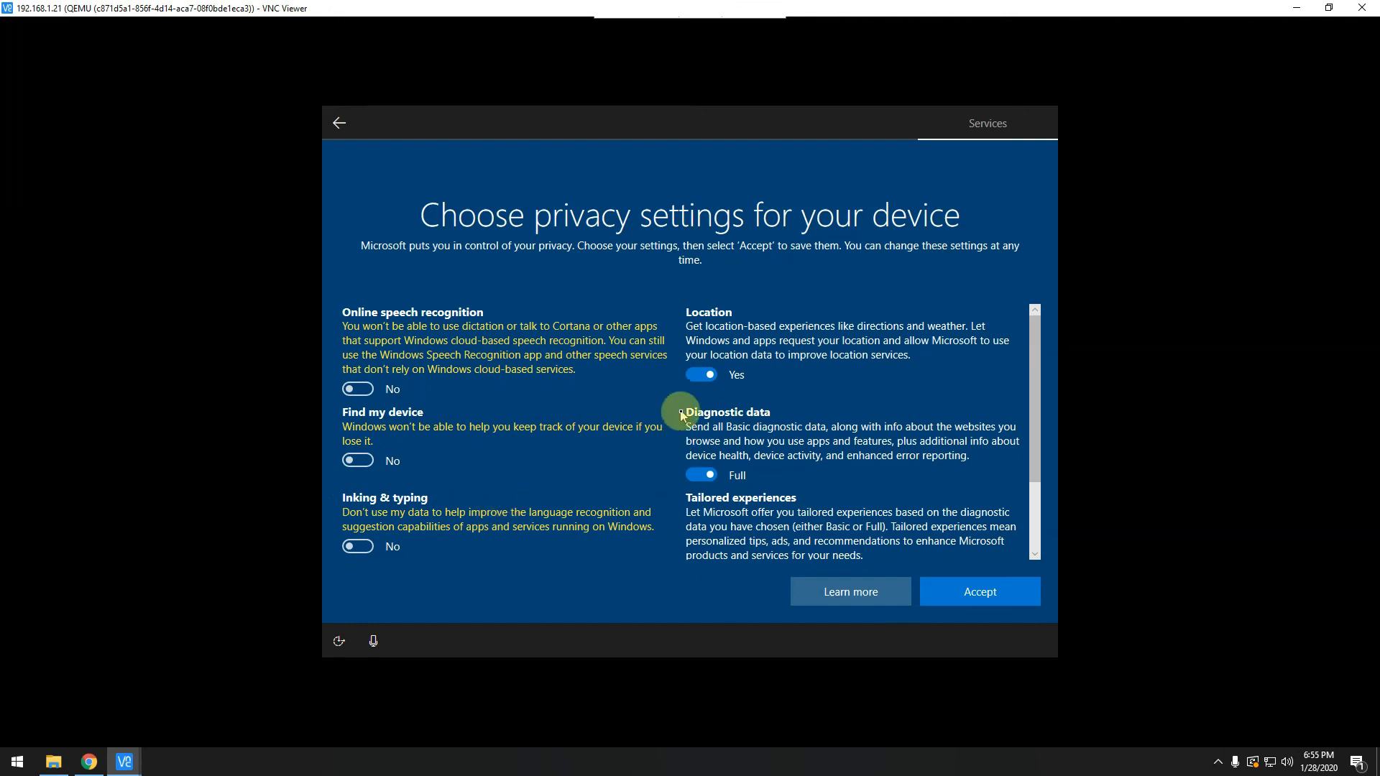
Turn off Location and Tailored experiences, set Diagnostic data to Basic, and accept.
click(701, 375)
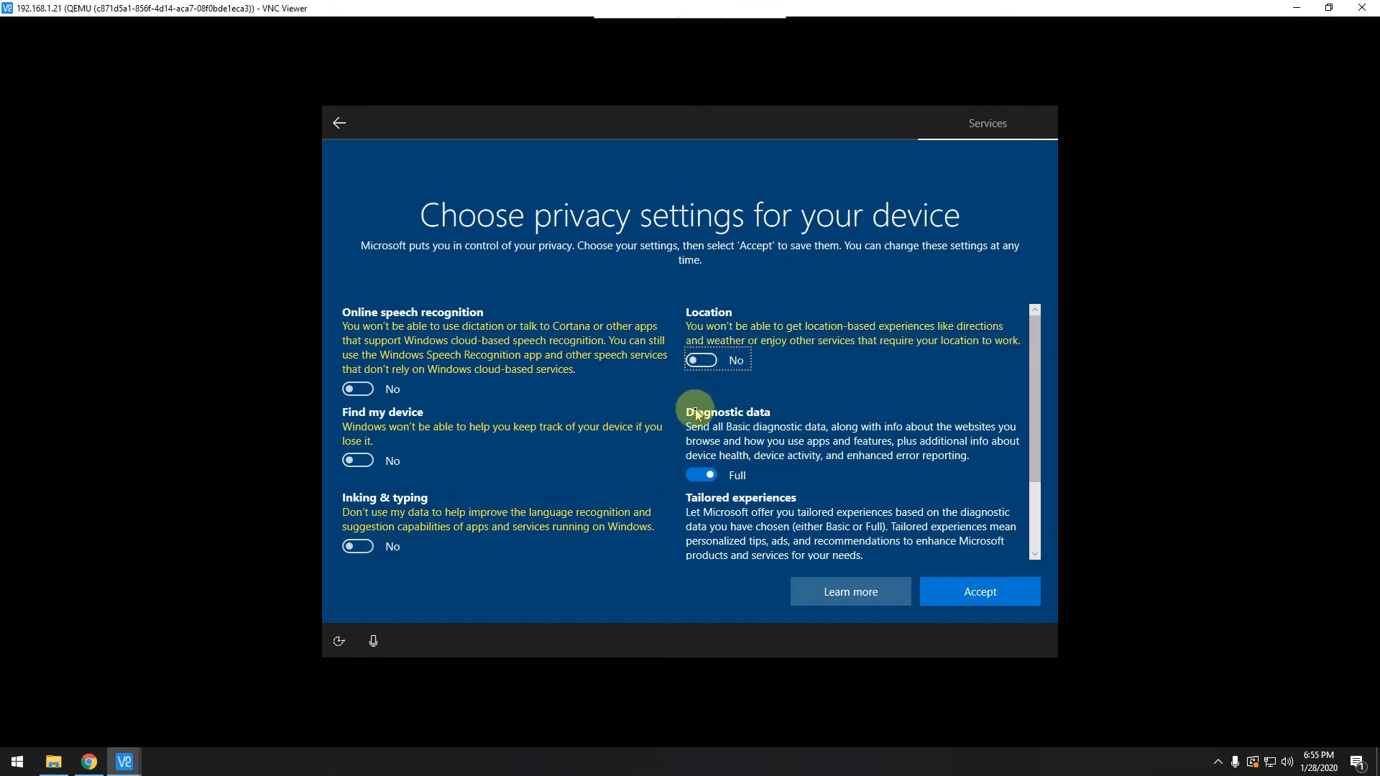
click(701, 476)
scroll(701, 478, down, 3)
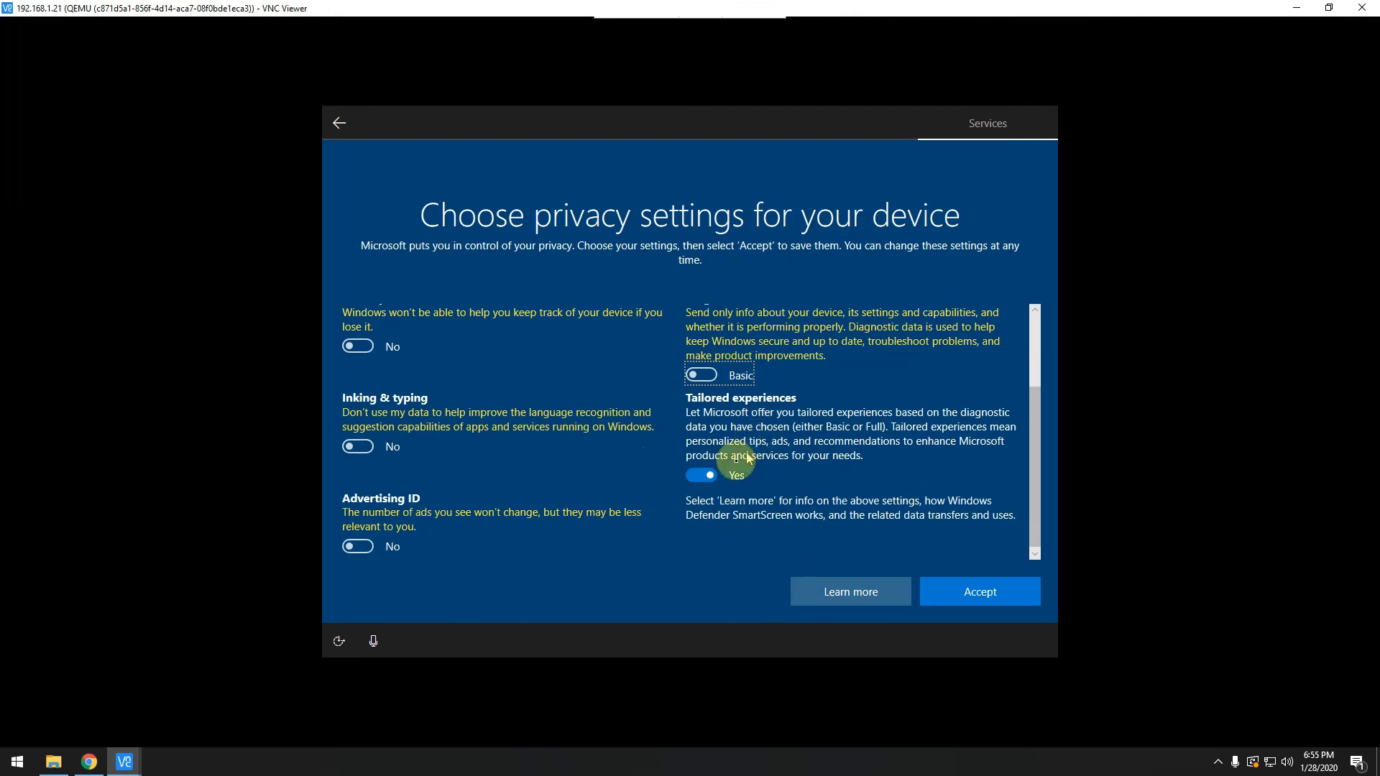
click(700, 476)
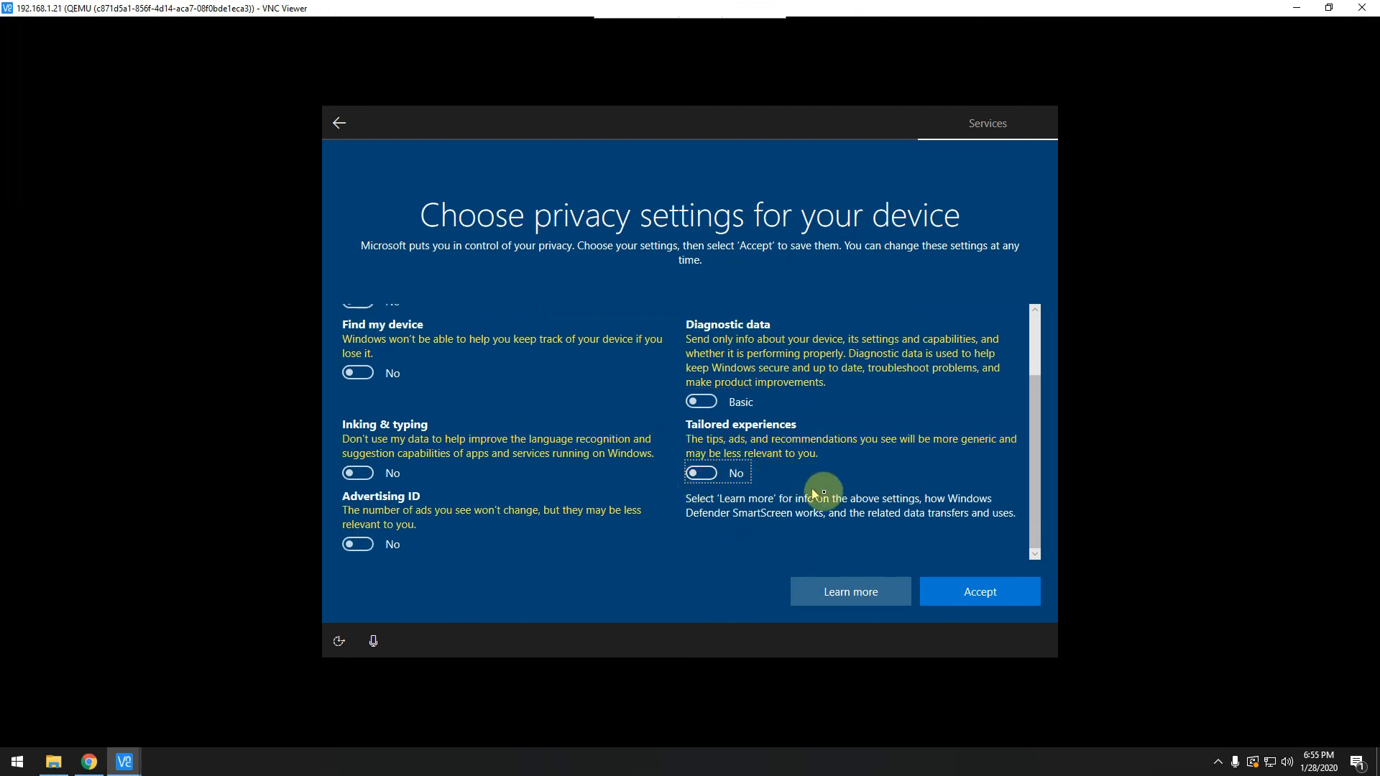
click(977, 595)
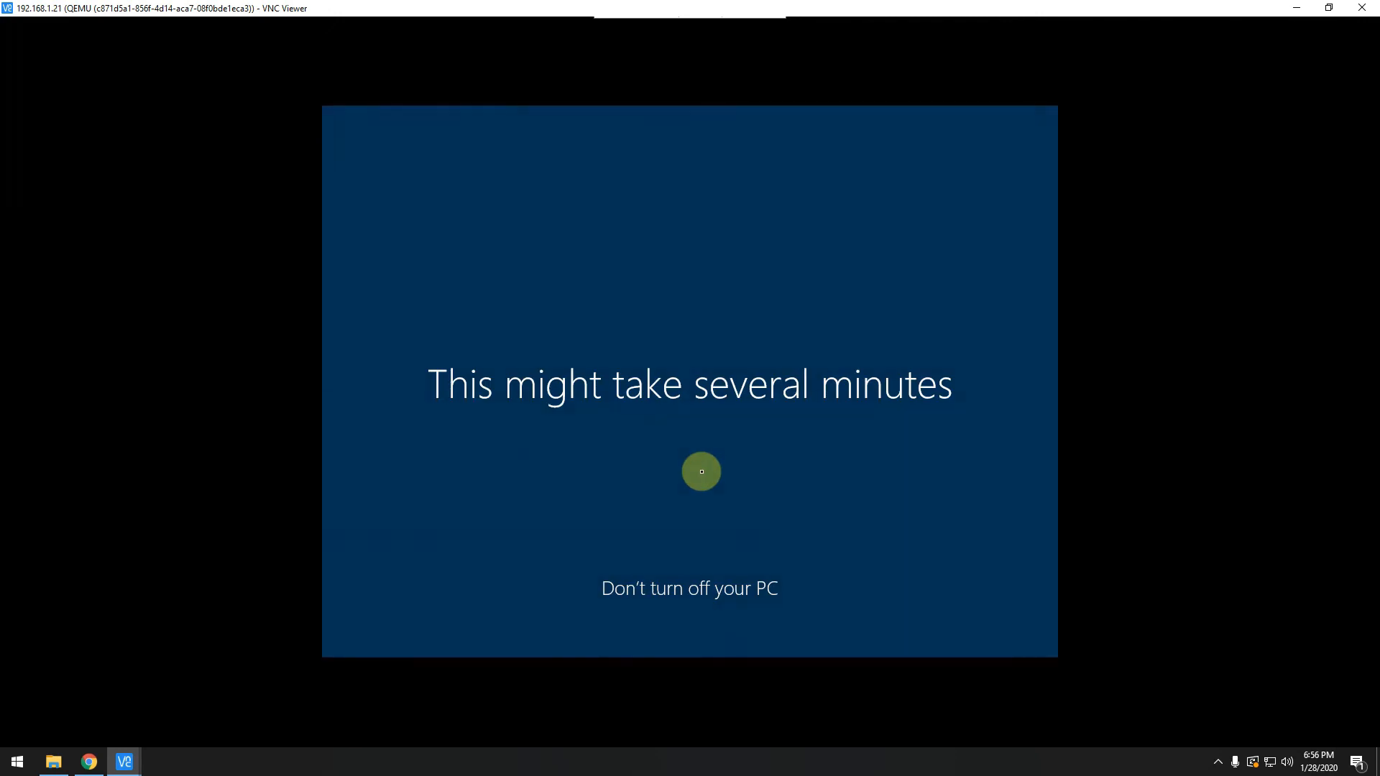